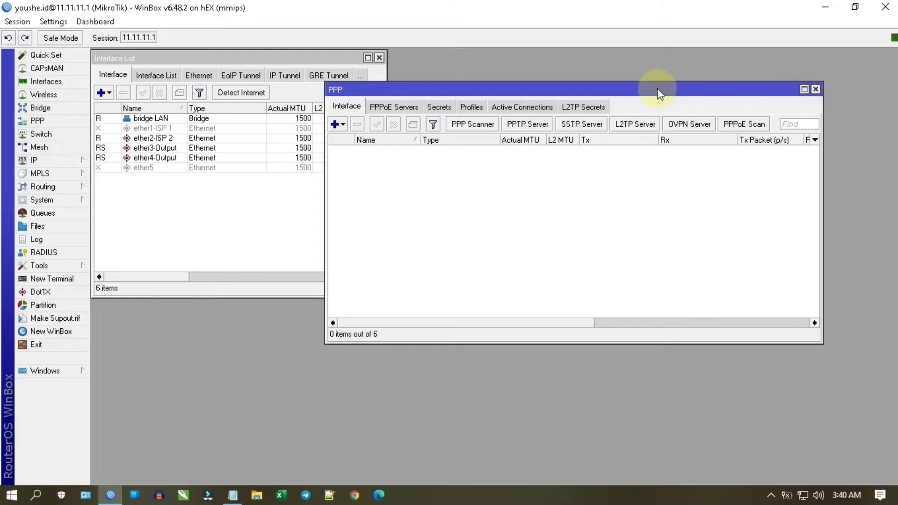
- Move the PPP window to the upper right and open a New Terminal
left_click_drag(658, 89, 724, 56)
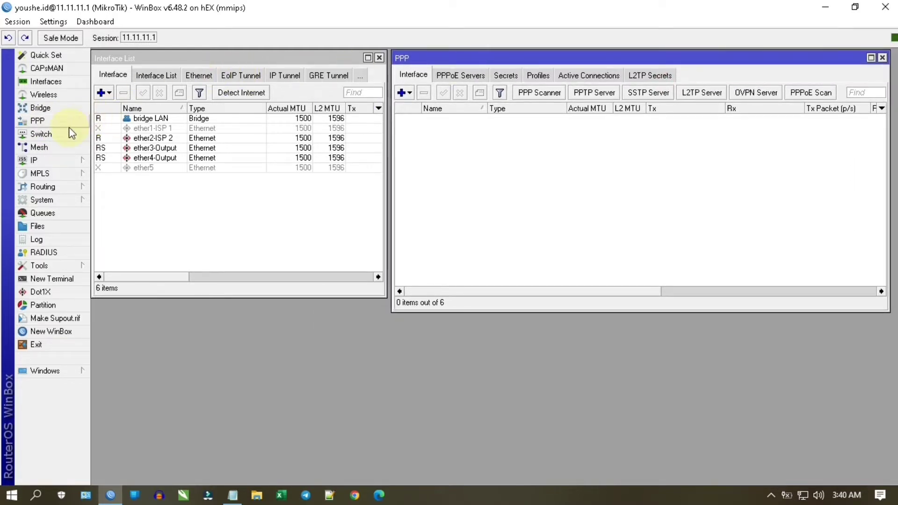
left_click(52, 280)
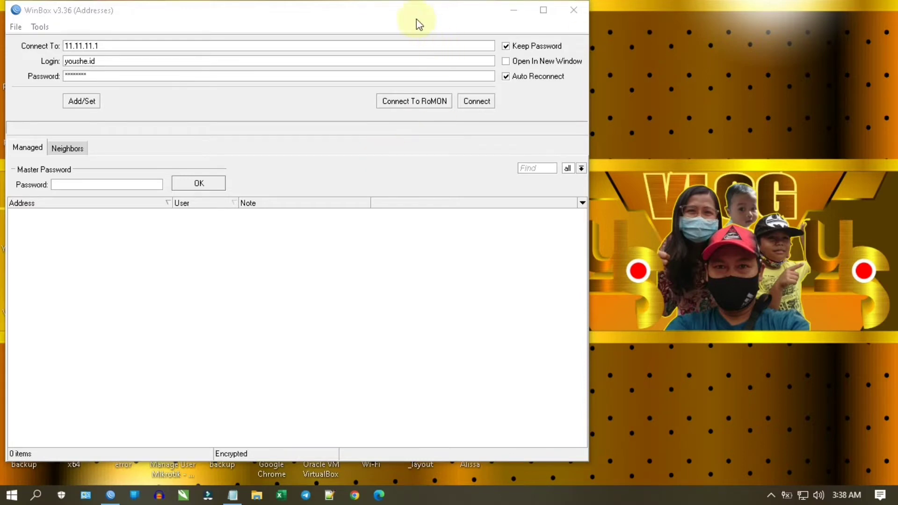
- Connect to 11.11.11.1, cancelling the stalled first attempt and connecting again
mouse_move(417, 19)
left_mouse_down()
mouse_move(449, 60)
mouse_move(411, 36)
mouse_move(416, 24)
left_mouse_up()
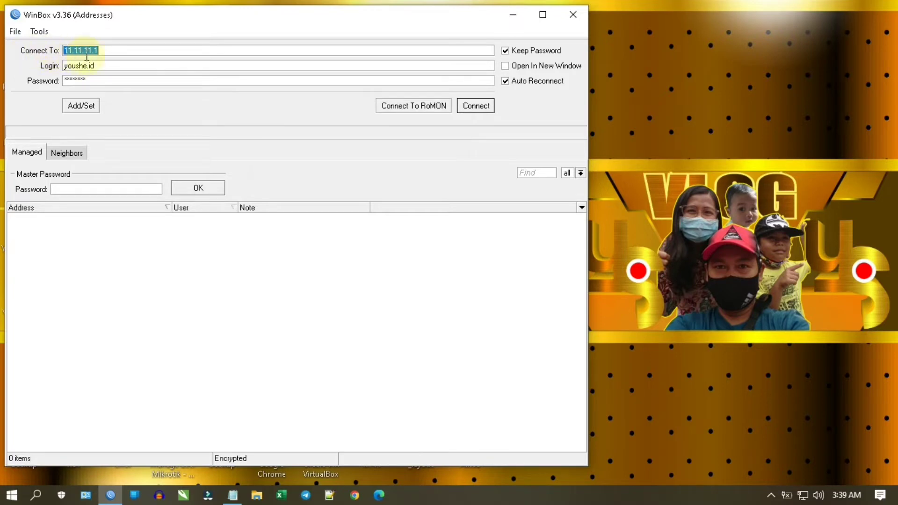
left_click(102, 51)
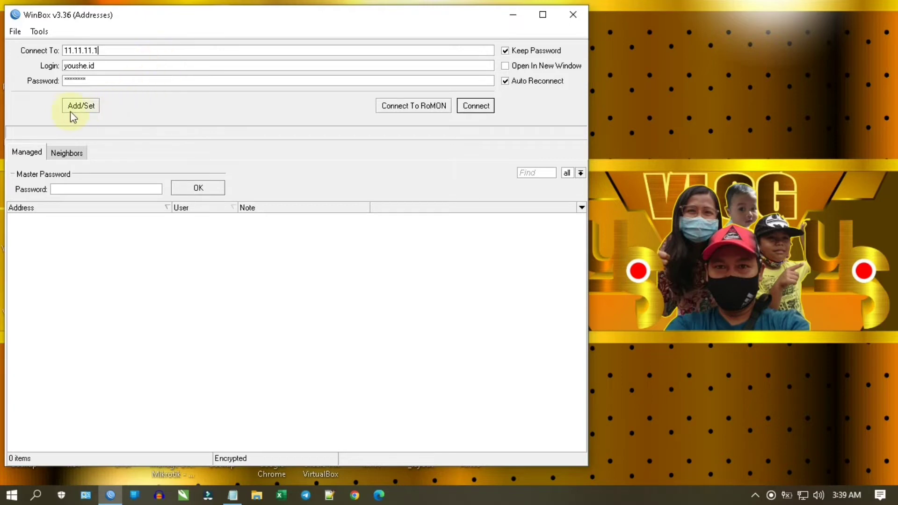
left_click(478, 107)
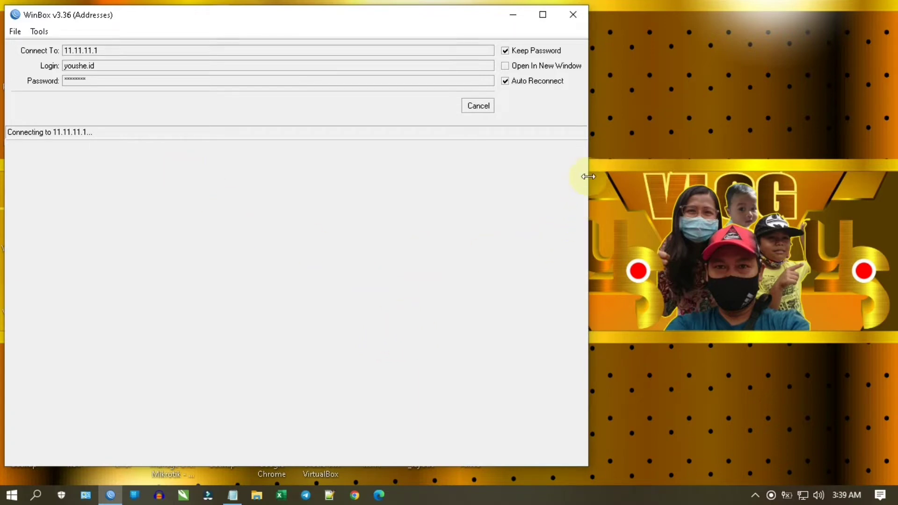
right_click(651, 91)
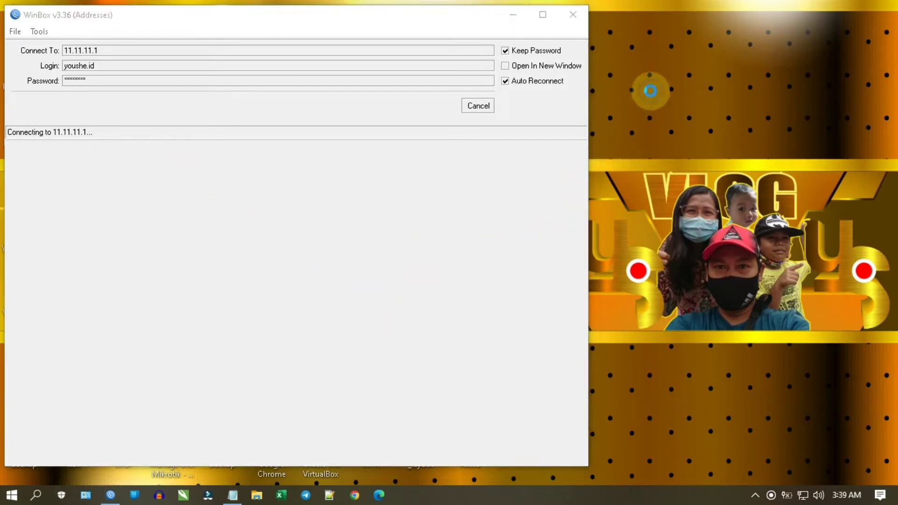
left_click(679, 136)
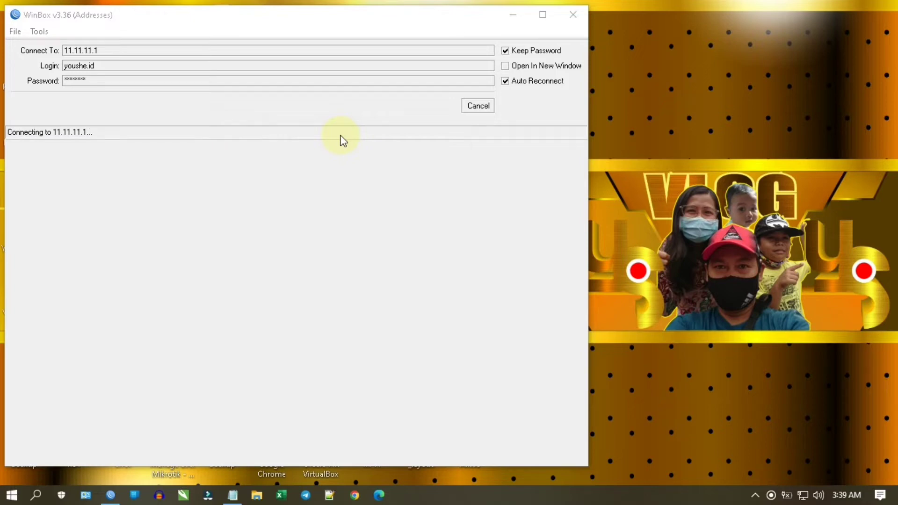
left_click(483, 105)
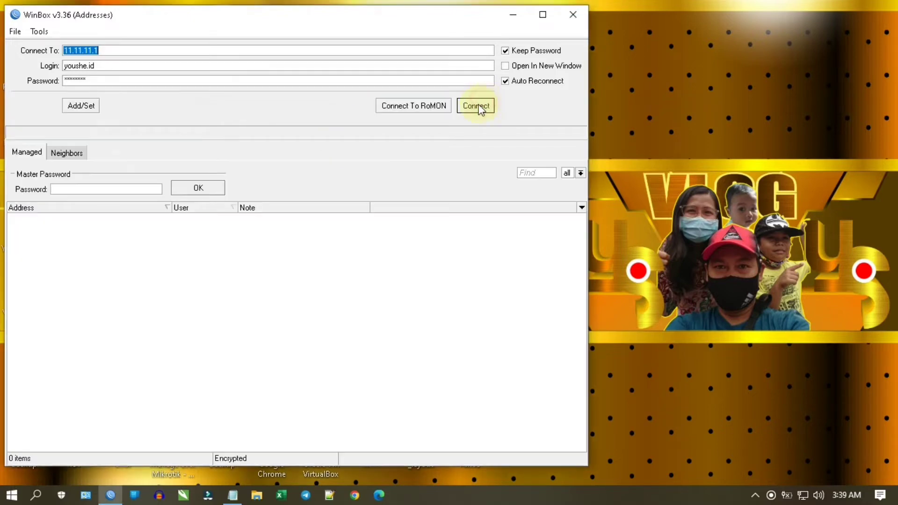
left_click(477, 107)
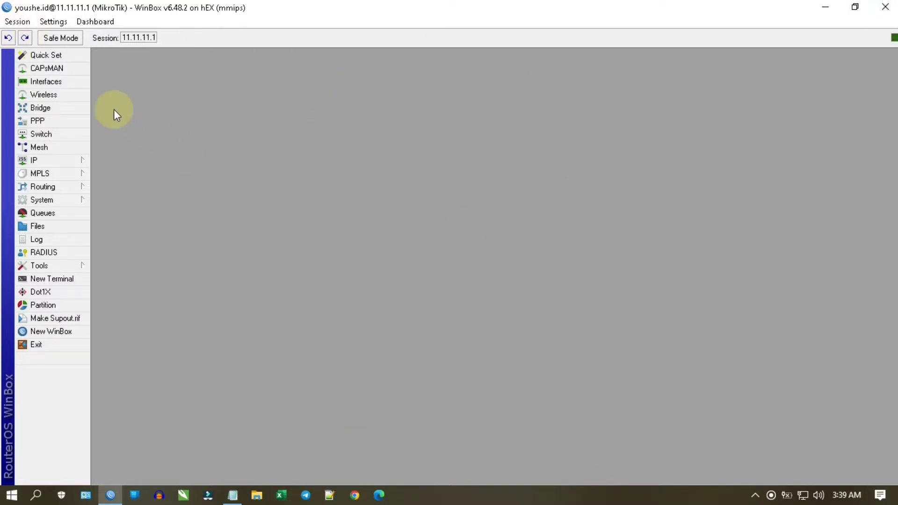
- Show the six-interface Interface List, moved up and narrowed, alongside the PPP window
left_click(39, 83)
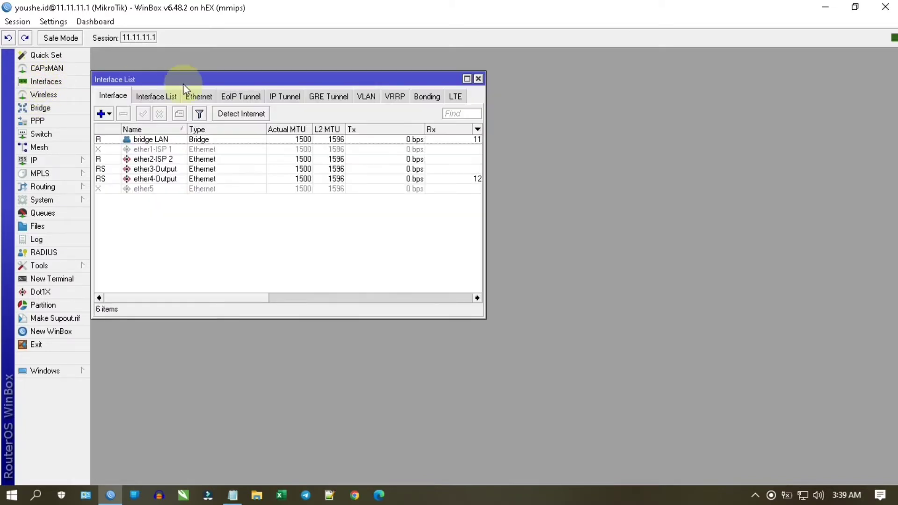
left_click_drag(184, 85, 185, 61)
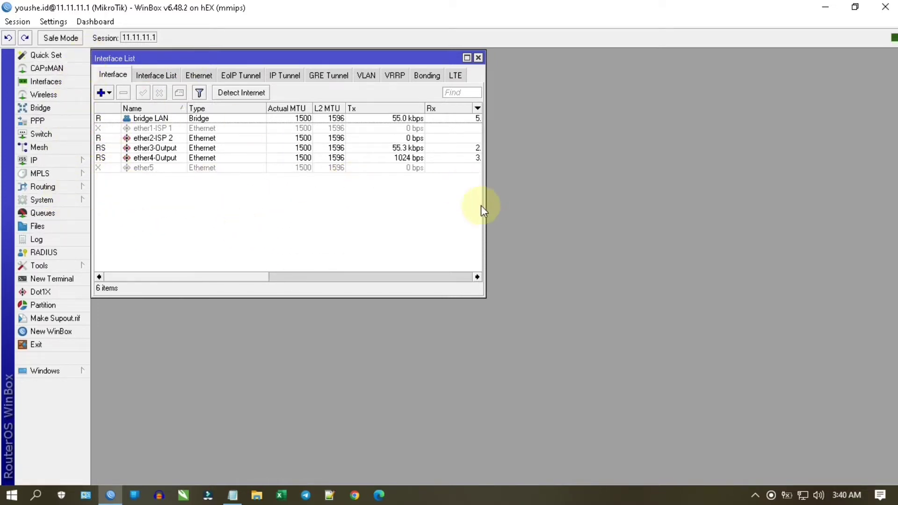
left_click_drag(484, 203, 378, 201)
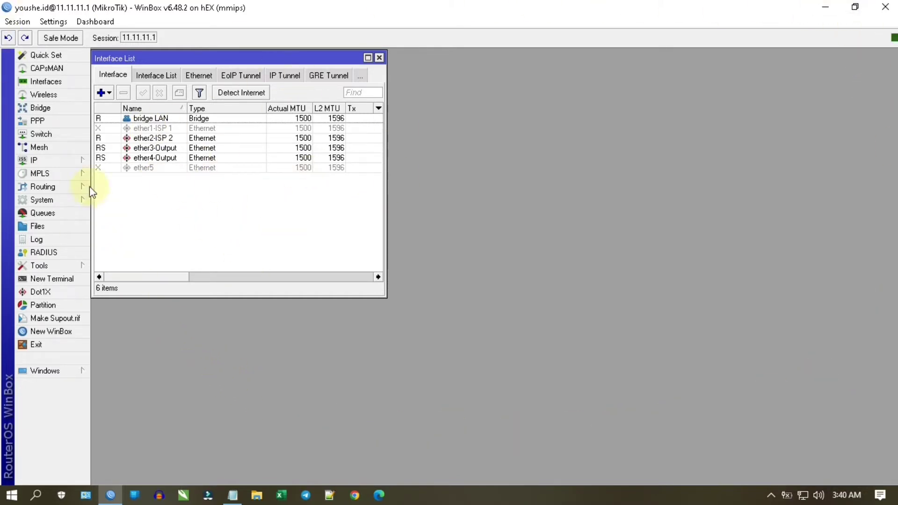
left_click(51, 124)
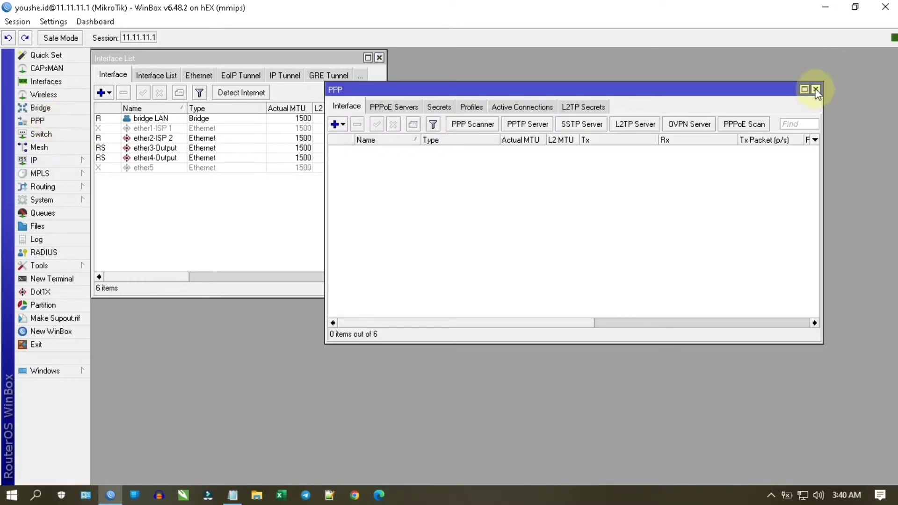
- Reopen the PPP window and list its addable interface types, from PPP Server to PPPoE Client
left_click_drag(658, 88, 724, 57)
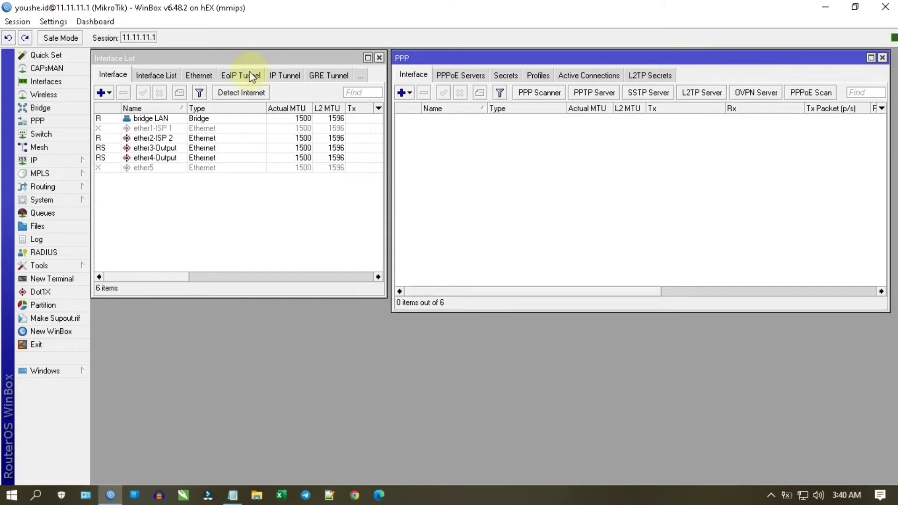
left_click(61, 284)
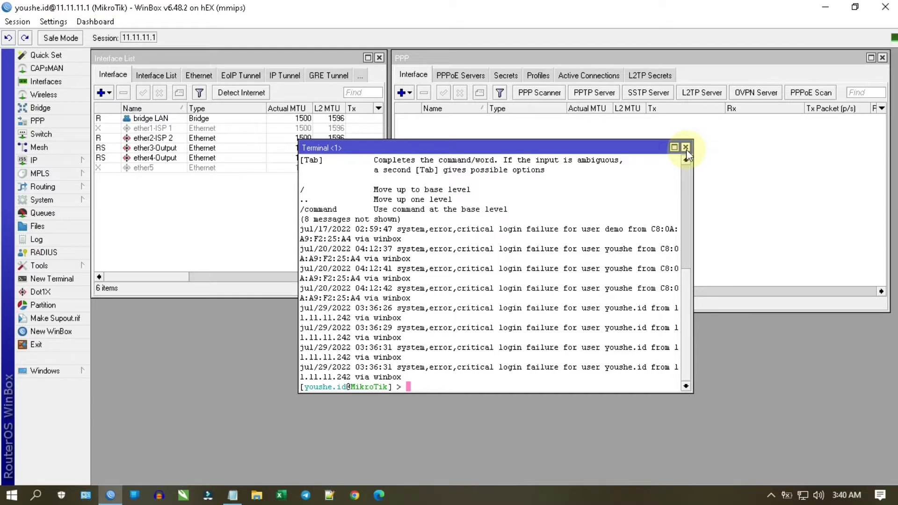
left_click(686, 148)
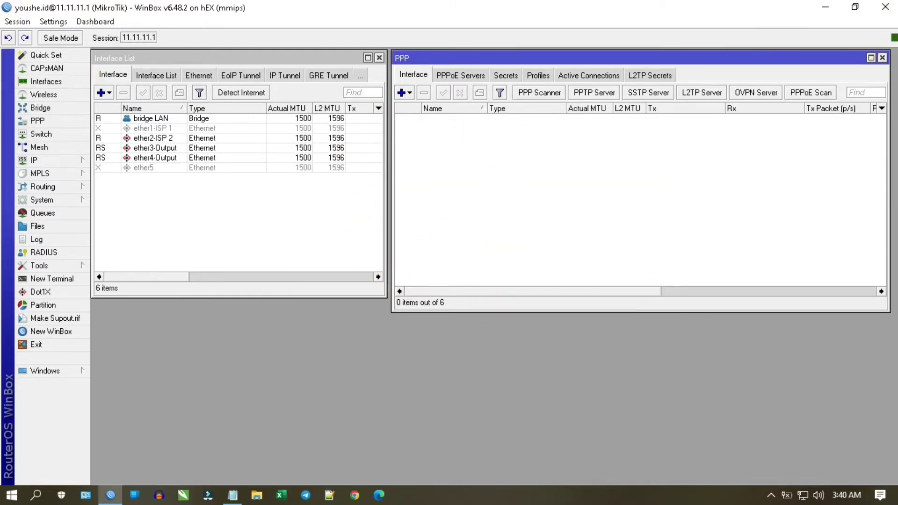
left_click(882, 57)
left_click(54, 122)
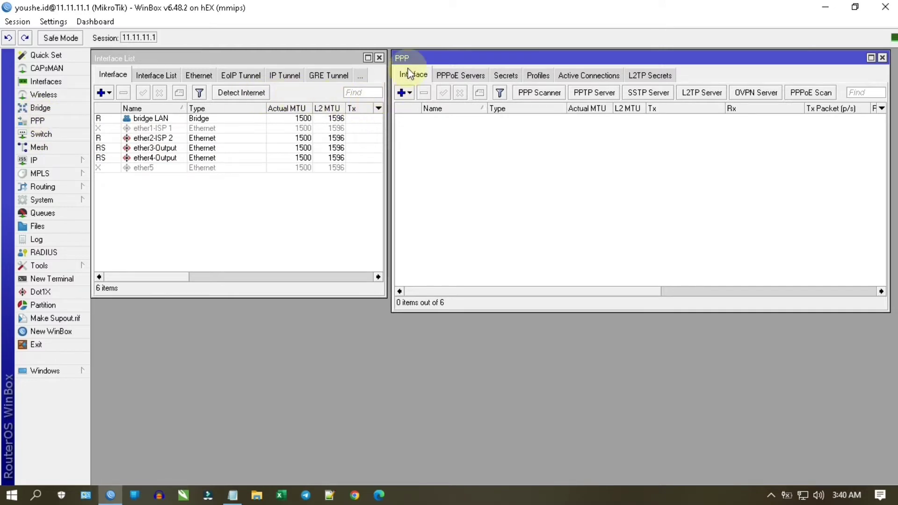
left_click(407, 94)
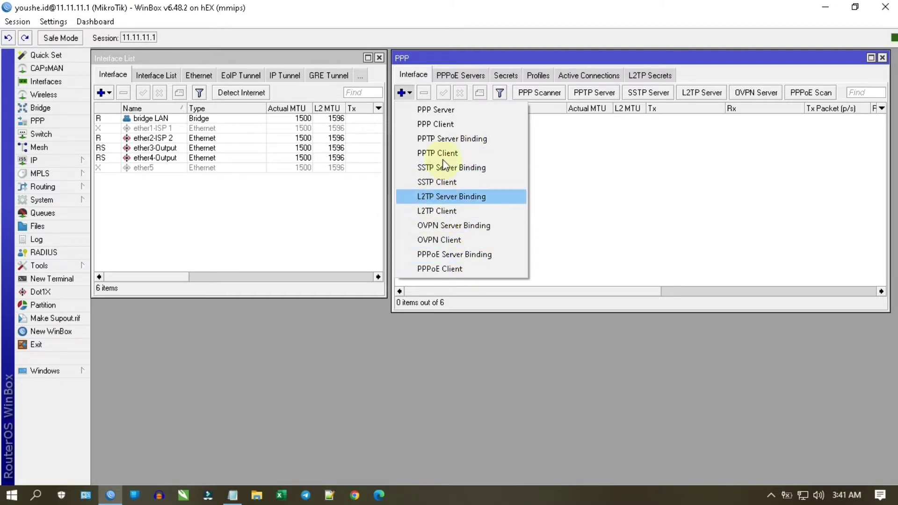
- Add a new L2TP Client named Remote-Mikrotik and show its Dial Out settings
left_click(451, 216)
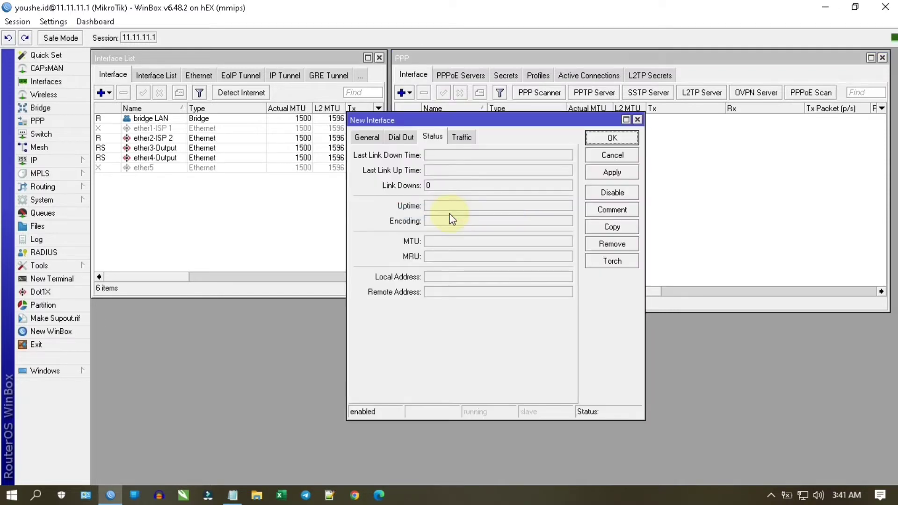
left_click(377, 139)
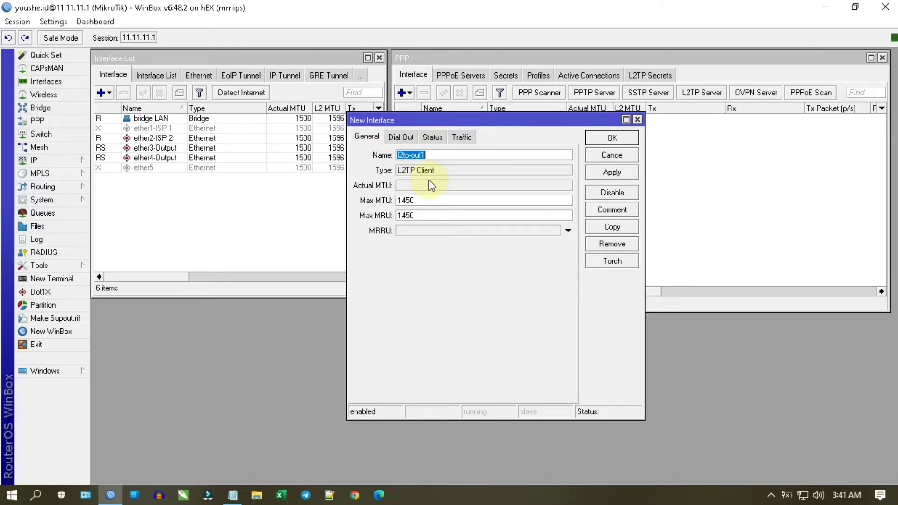
type("V")
key("BackSpace")
type("Remote-Mikrotik")
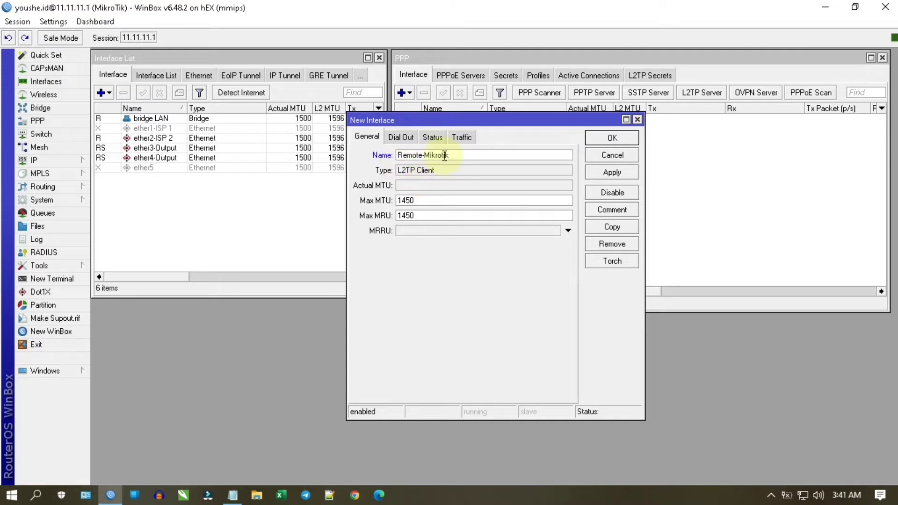
left_click(399, 140)
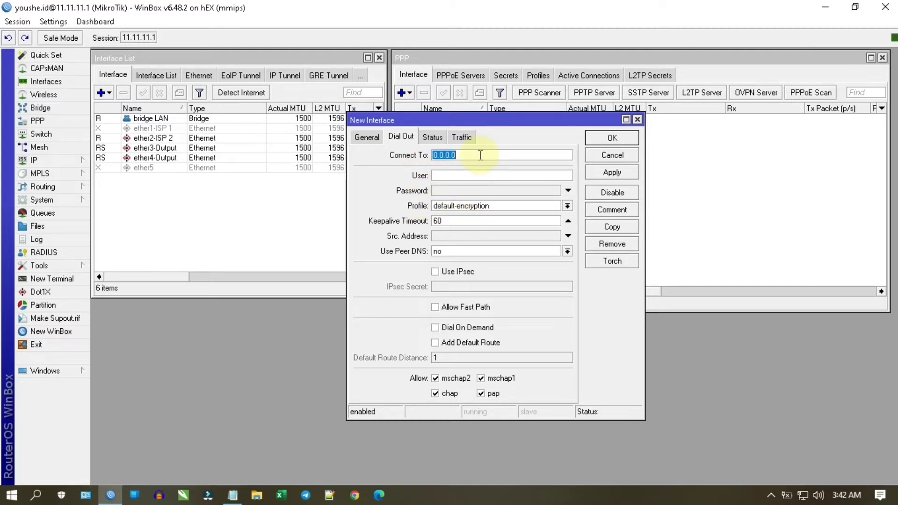
- Set Connect To vpn.youshe.id, enter the VPN user name and password, and open Comment
type("vpn.youshe.id")
left_click(467, 180)
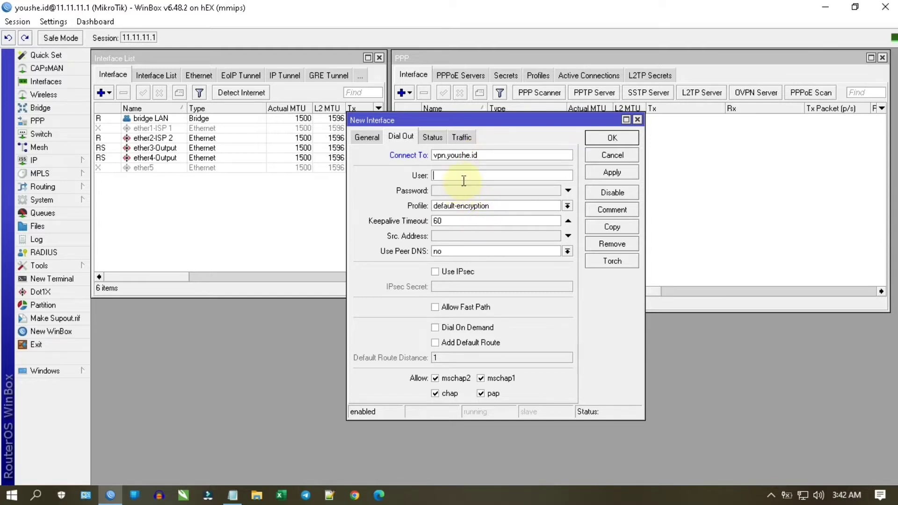
left_click(463, 190)
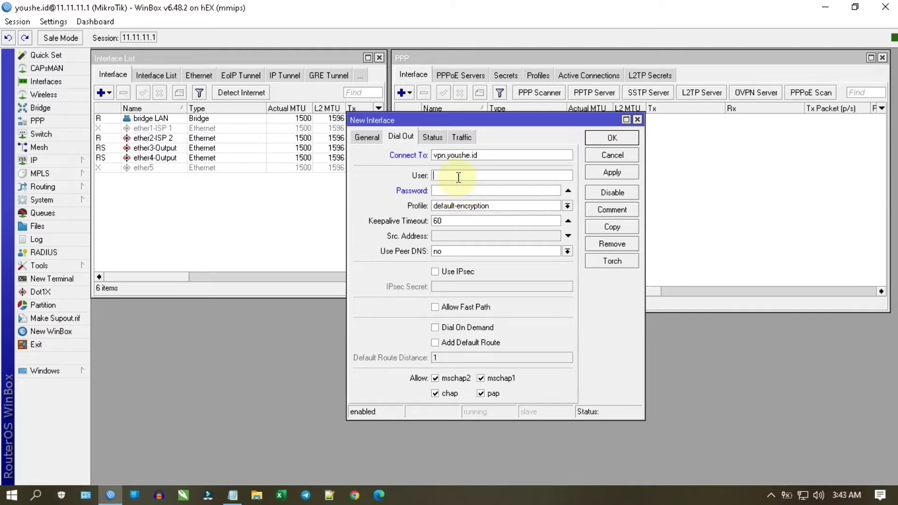
type("youshe.id")
left_click(462, 191)
type("********")
left_click_drag(515, 118, 548, 157)
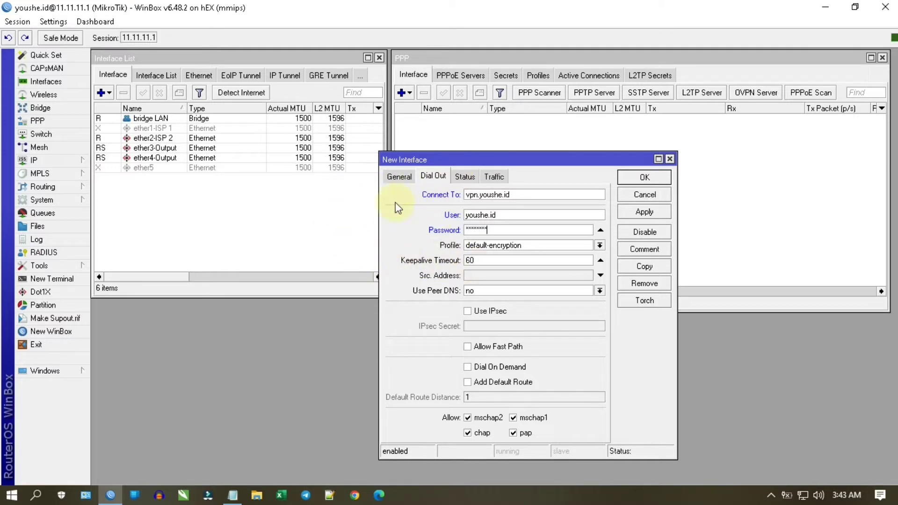
left_click(653, 251)
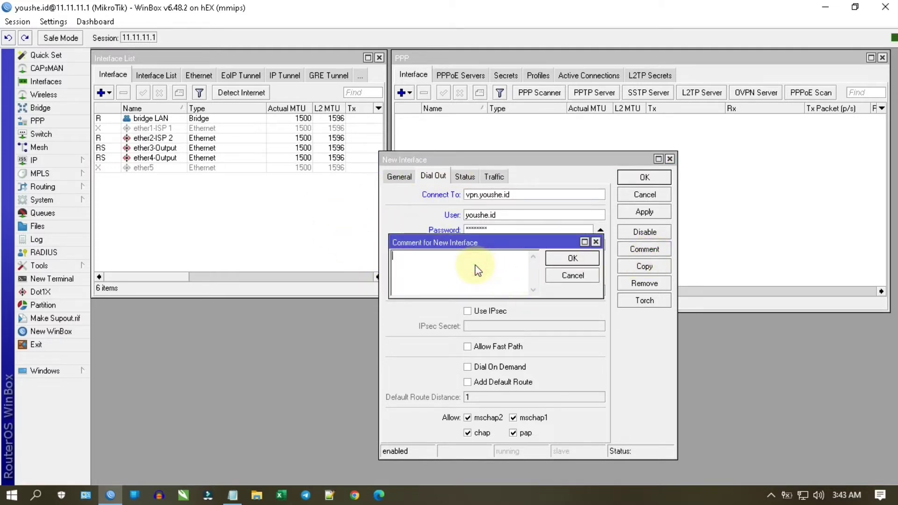
- Dismiss the empty comment and apply to create the Remote-Mikrotik L2TP client
left_click(596, 242)
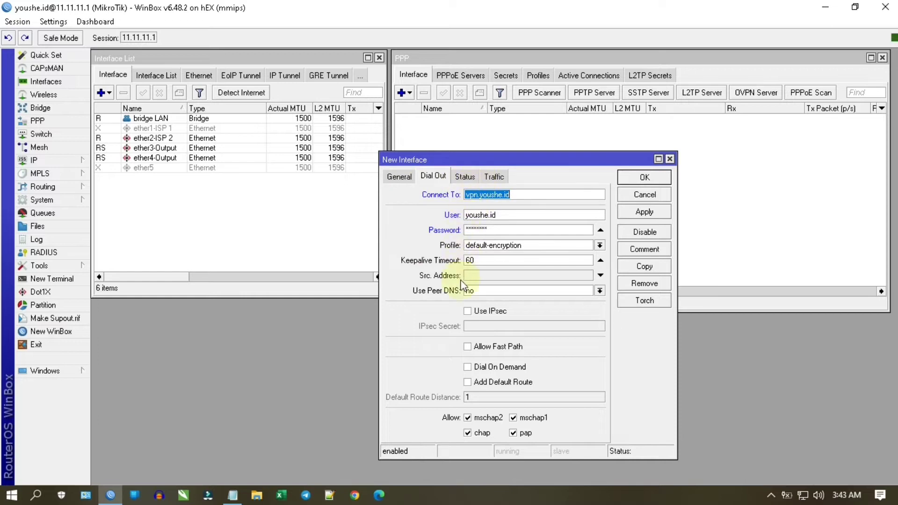
left_click(631, 217)
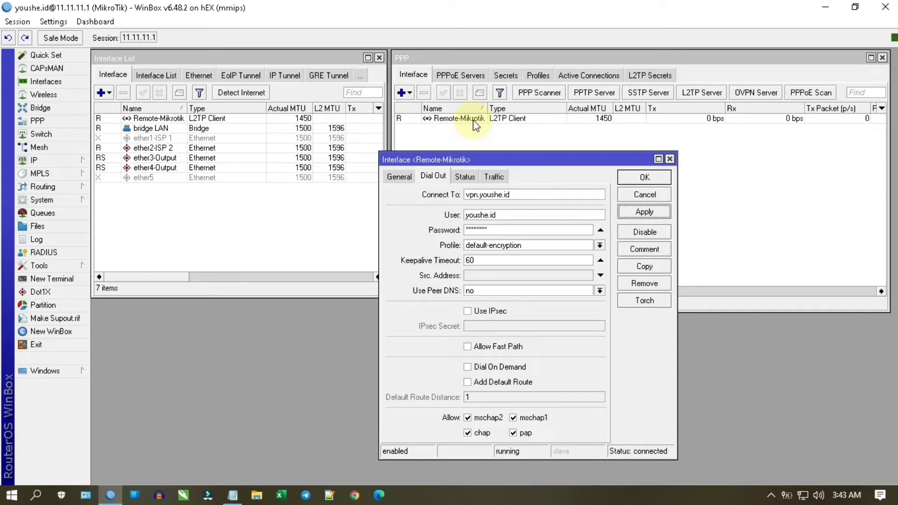
- Give the Remote-Mikrotik interface the comment 'VPN Remote'
left_click(646, 250)
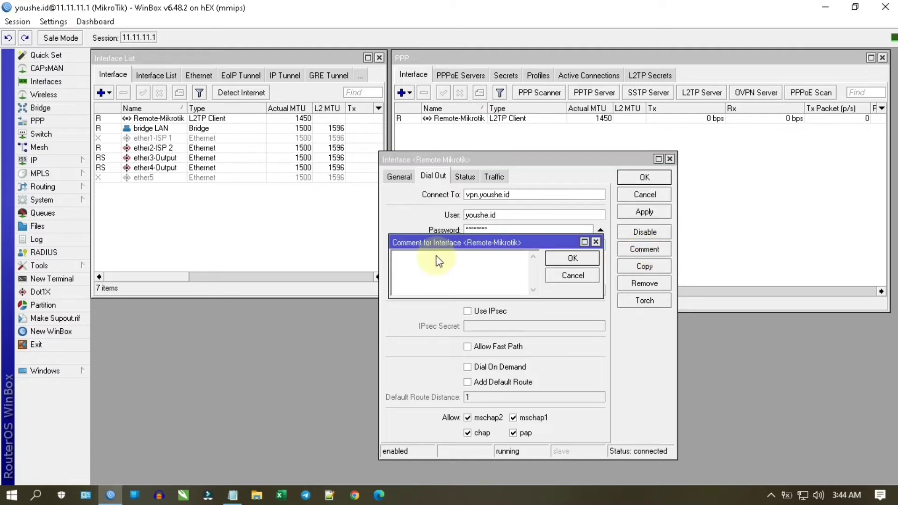
type("VPN")
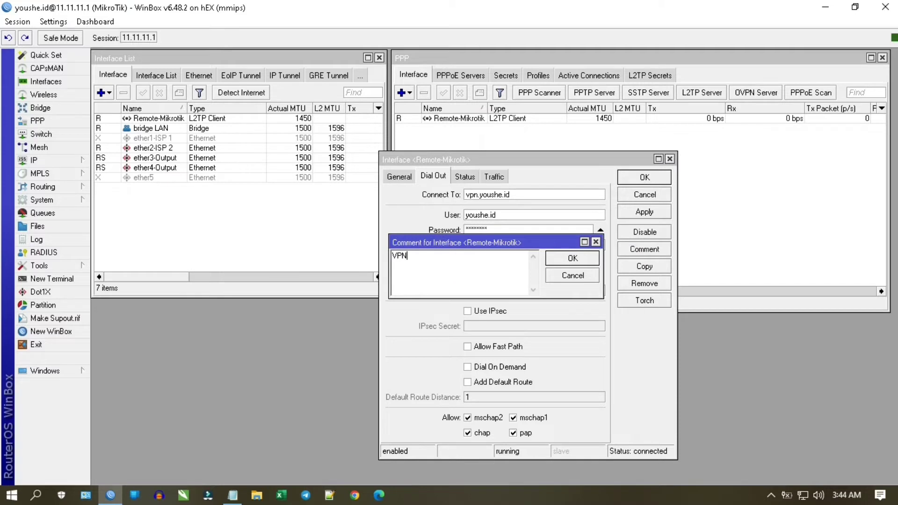
type(" Remote")
left_click(580, 257)
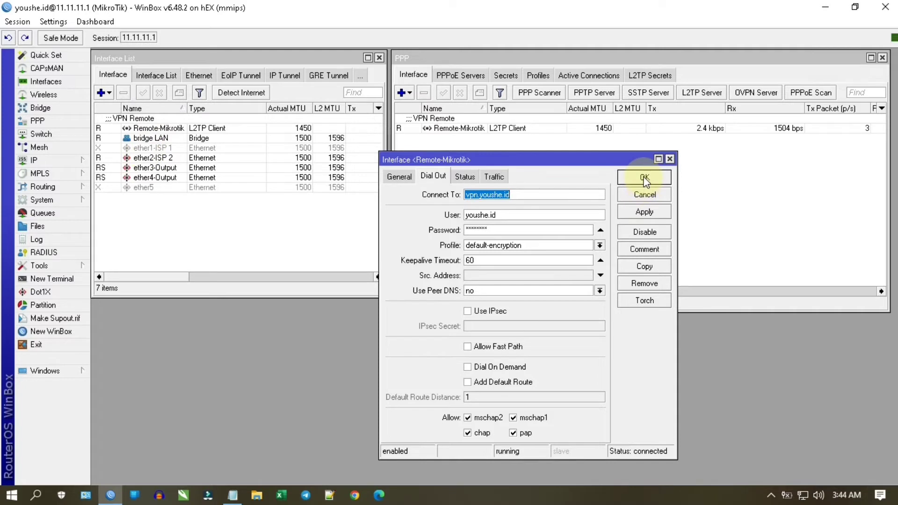
- Check the tunnel's Status and Traffic tabs, then close its settings window
left_click(470, 175)
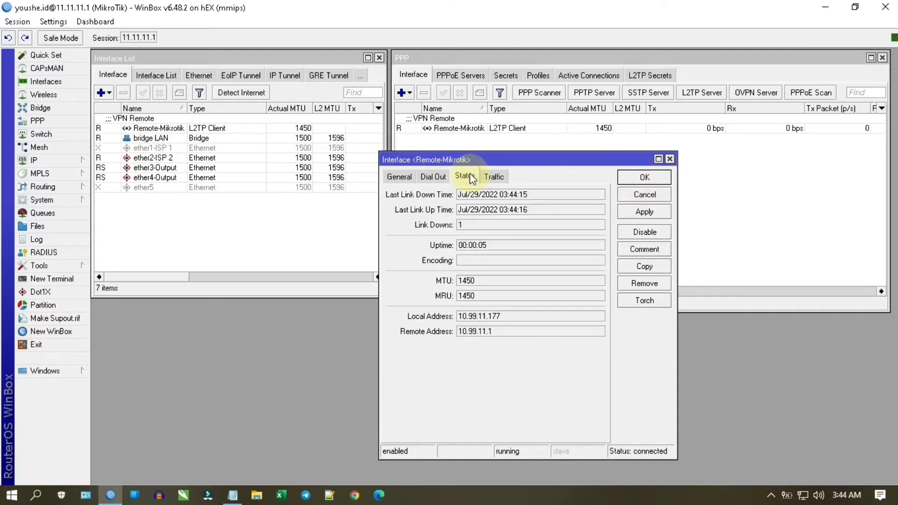
left_click(495, 175)
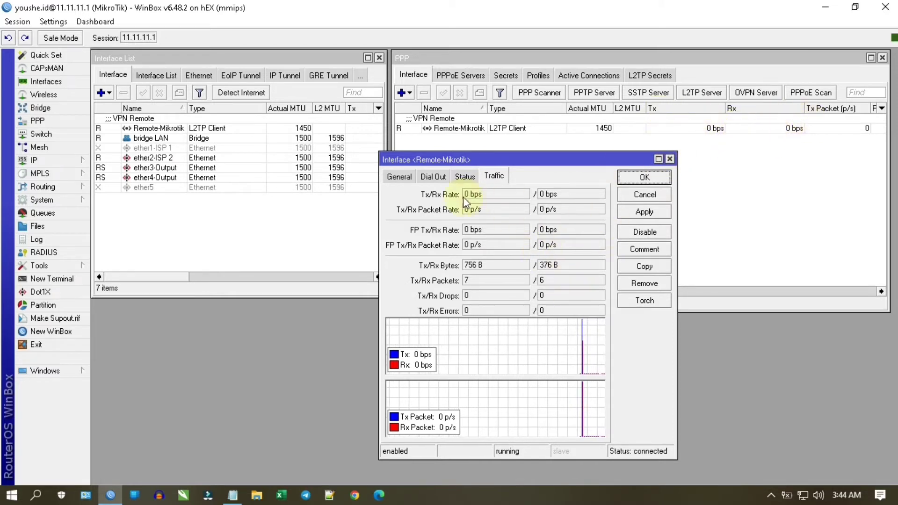
left_click(468, 176)
left_click(437, 176)
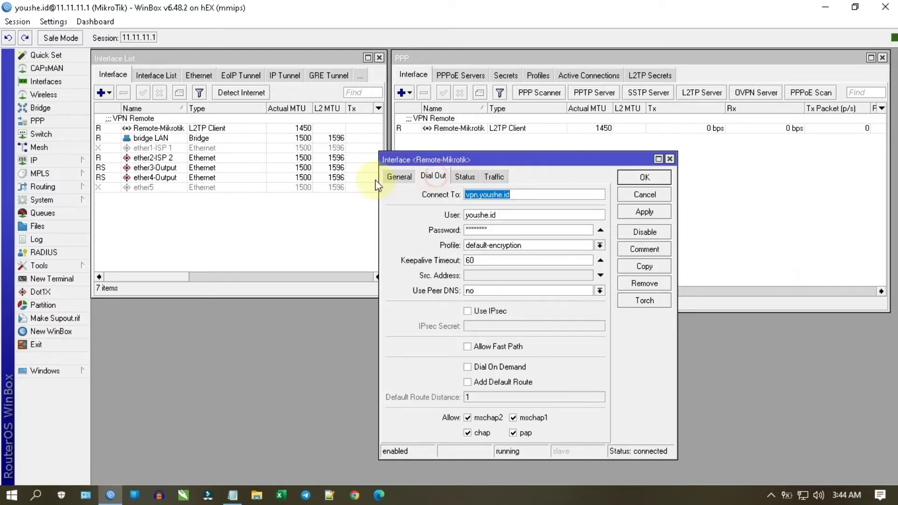
left_click(373, 178)
left_click(641, 178)
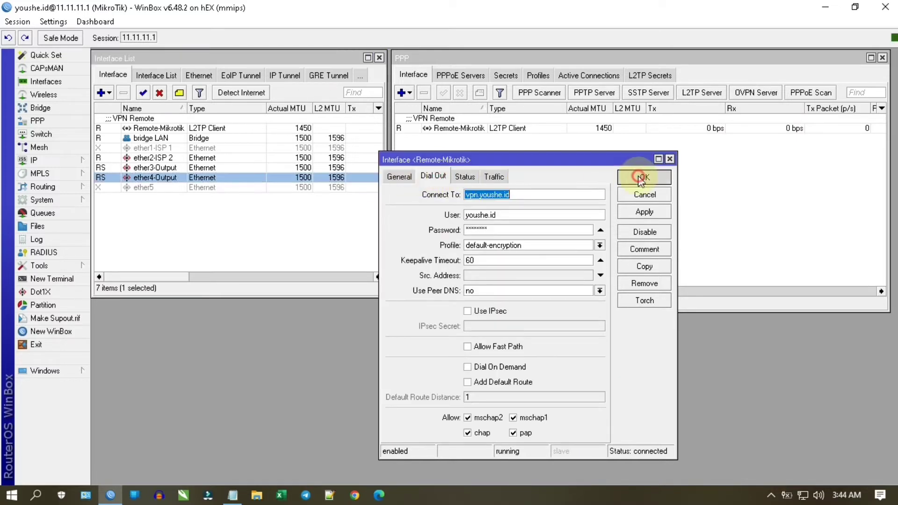
left_click(174, 121)
double_click(174, 120)
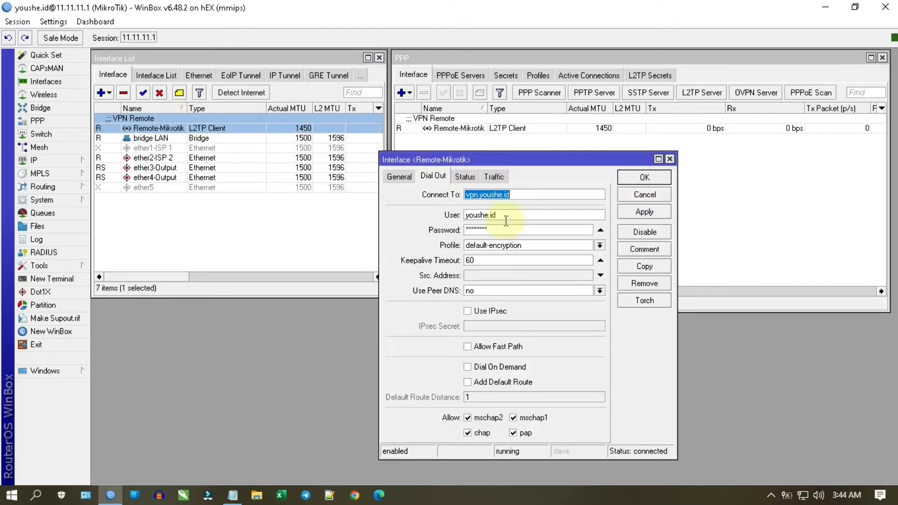
left_click(661, 178)
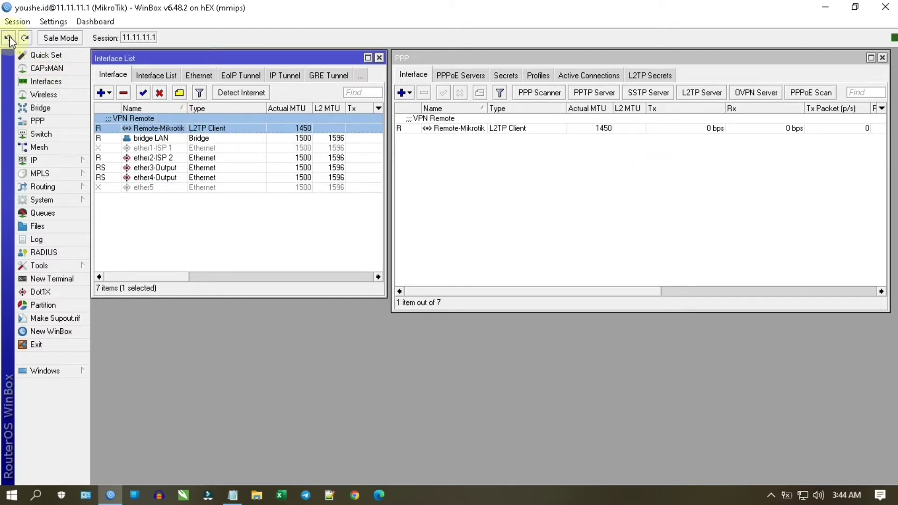
- Disconnect and log back in to the router via vpn.youshe.id:21177
left_click(16, 24)
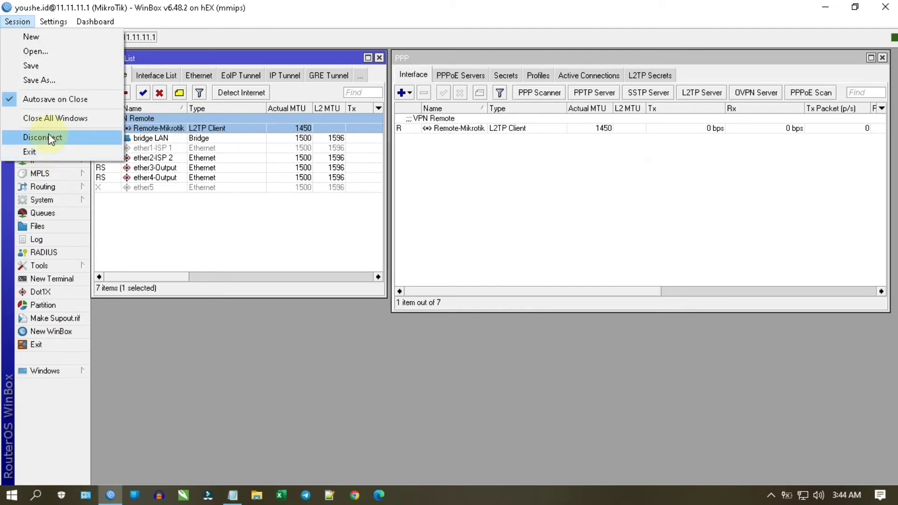
left_click(51, 139)
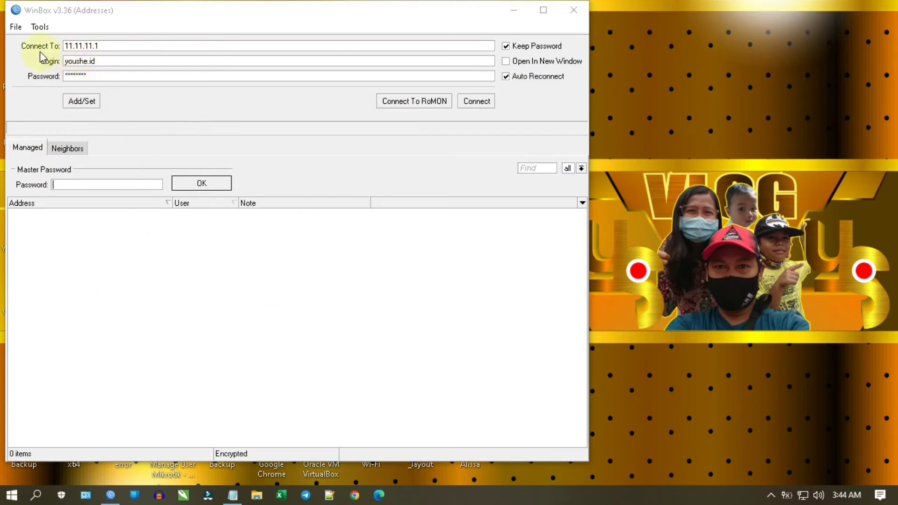
double_click(102, 46)
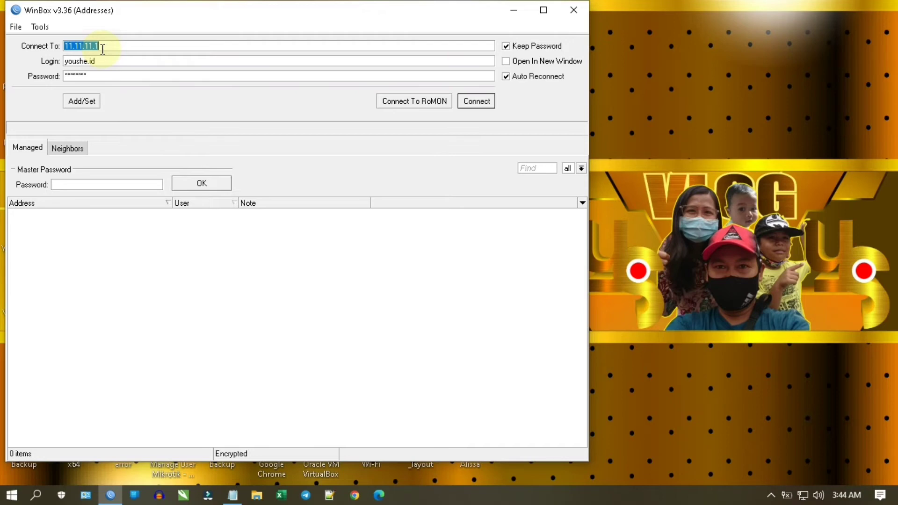
type("vpn.youshe.id")
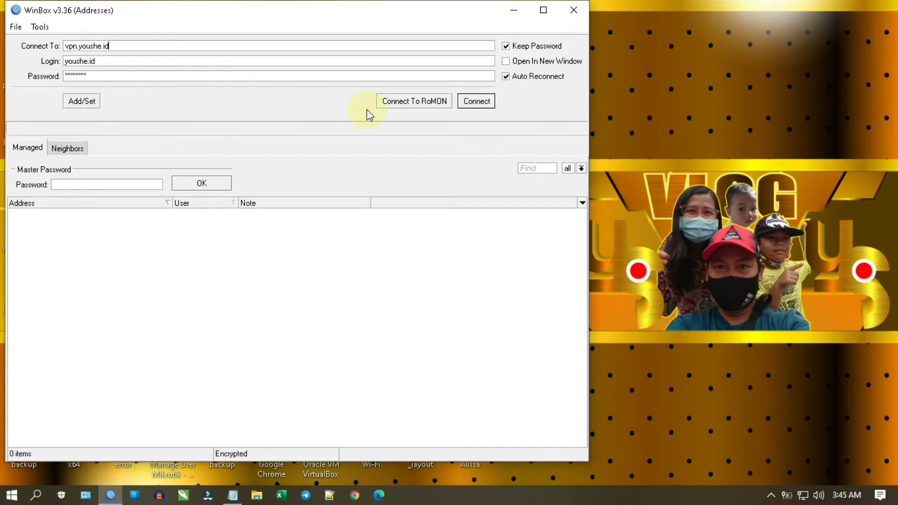
type(":21177")
left_click(486, 101)
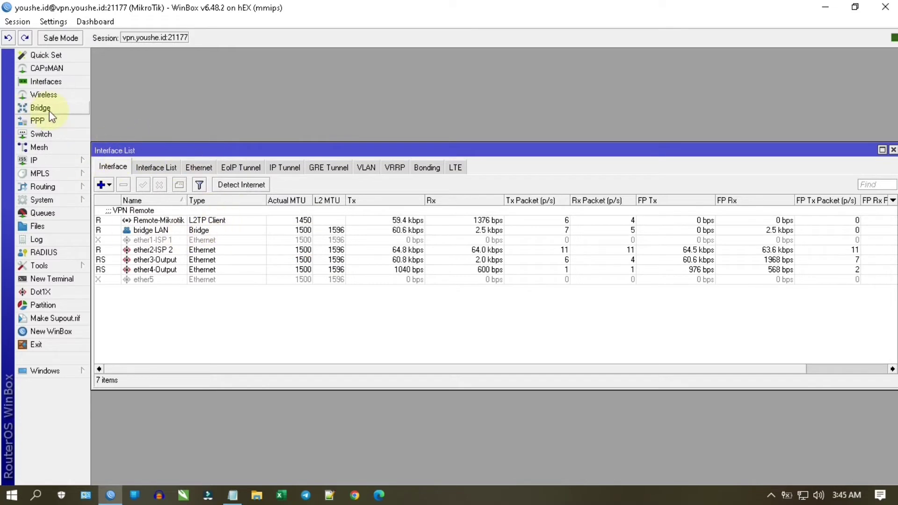
- Review Remote-Mikrotik's Status and Traffic tabs over the VPN session, then close it
double_click(198, 221)
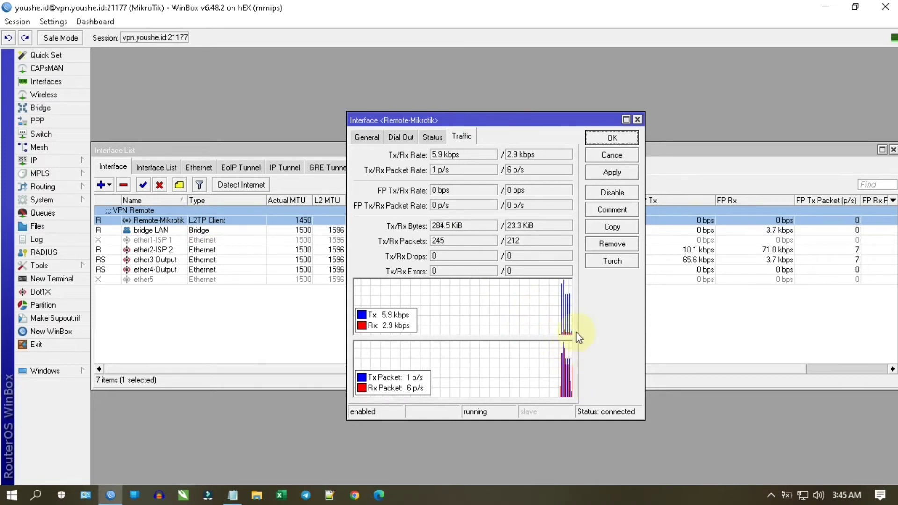
left_click(432, 138)
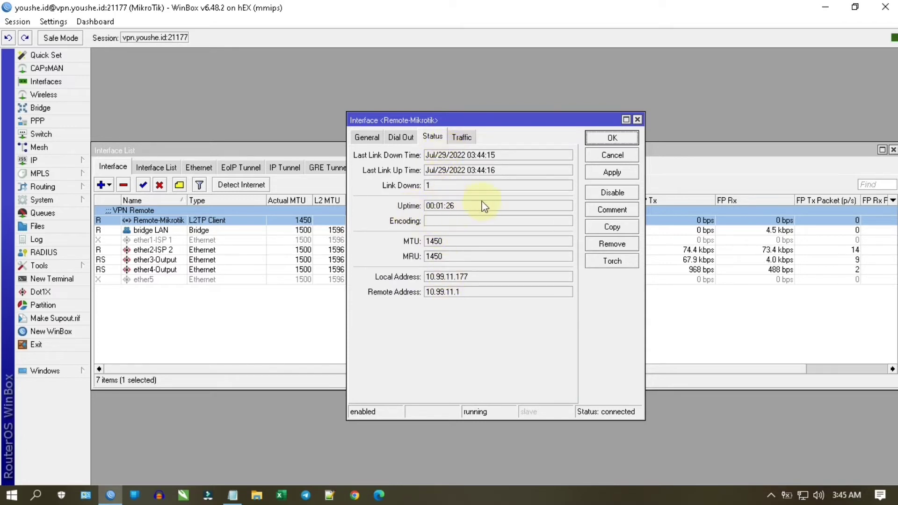
left_click(464, 136)
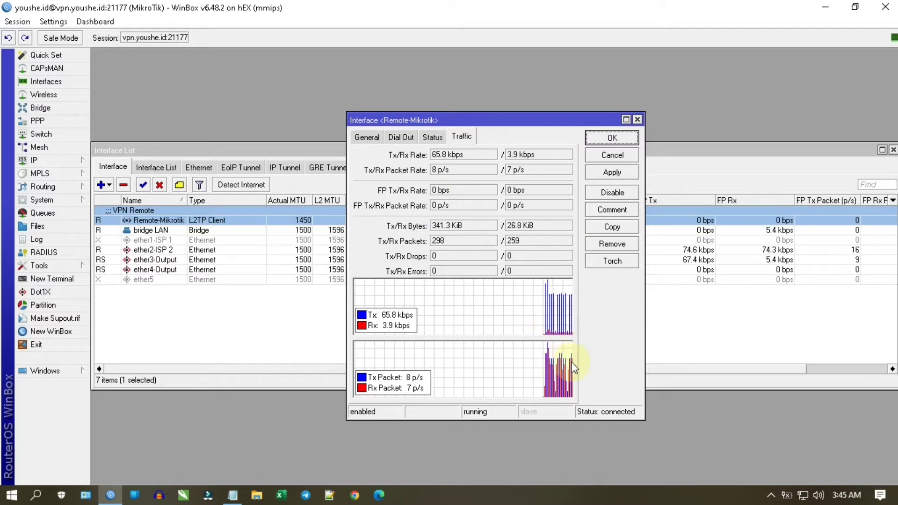
left_click(622, 138)
- Disconnect the VPN session, reconnect to 11.11.11.1, and select Remote-Mikrotik in the PPP list
left_click(17, 22)
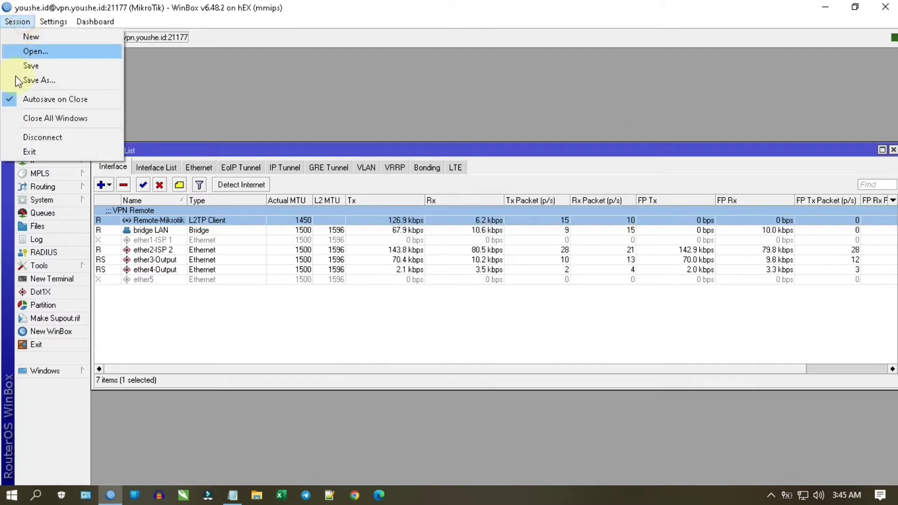
left_click(50, 133)
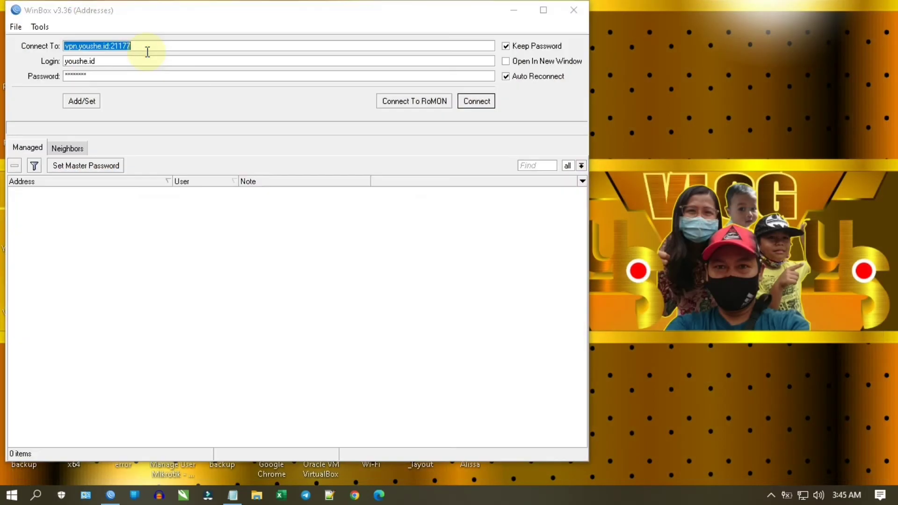
double_click(147, 49)
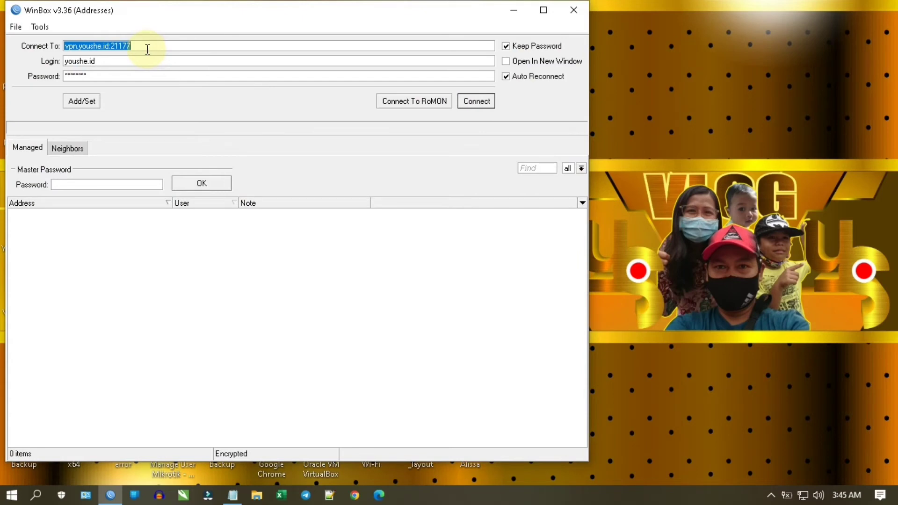
type("11.11.11")
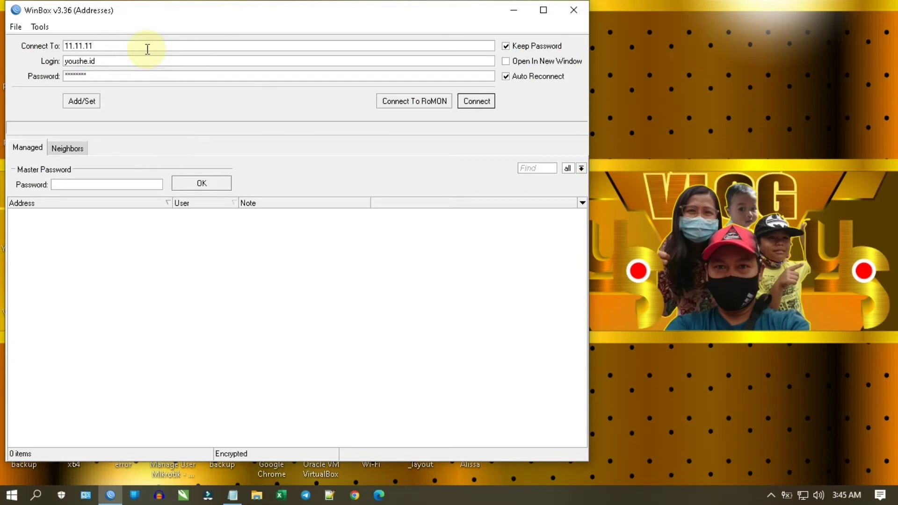
type(".1")
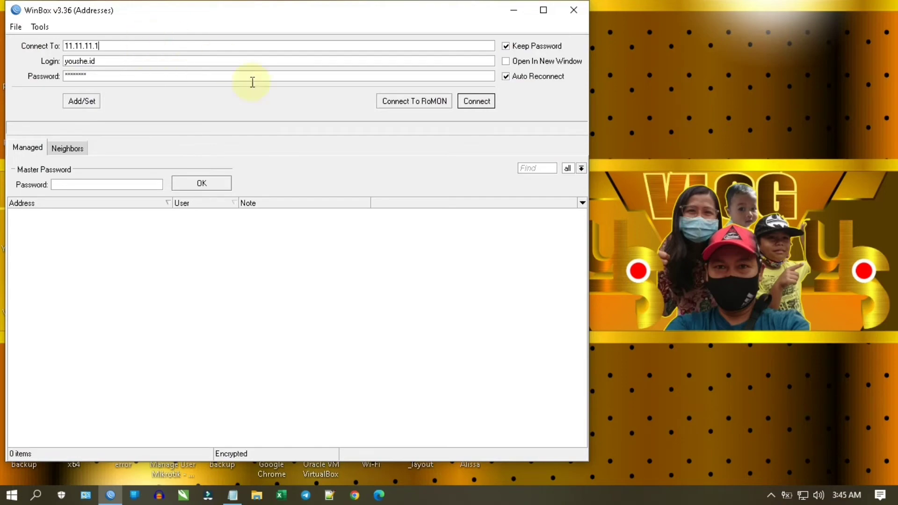
left_click(477, 101)
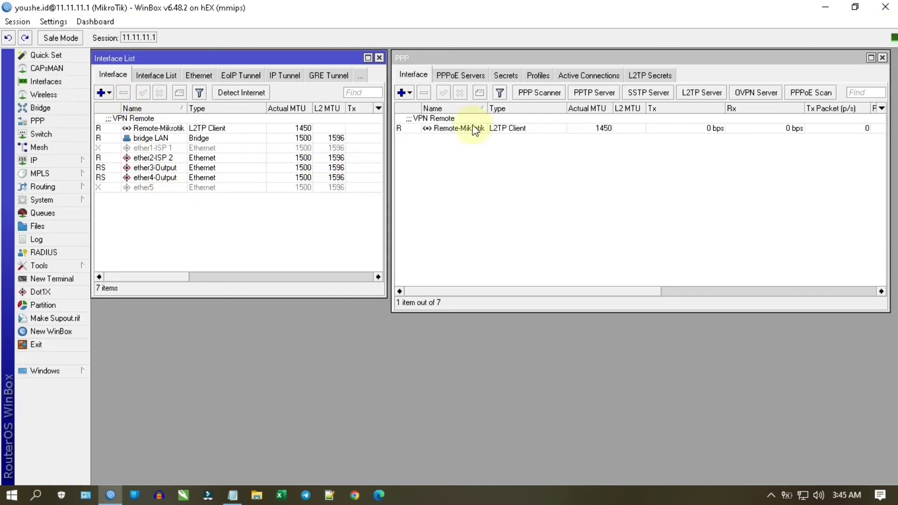
left_click(460, 128)
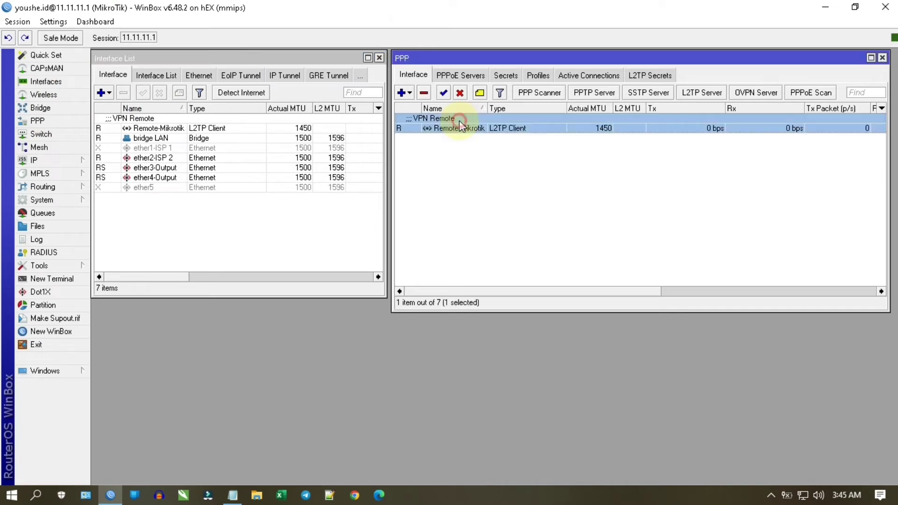
- Remove the selected Remote-Mikrotik L2TP client from the PPP Interface list
left_click(424, 93)
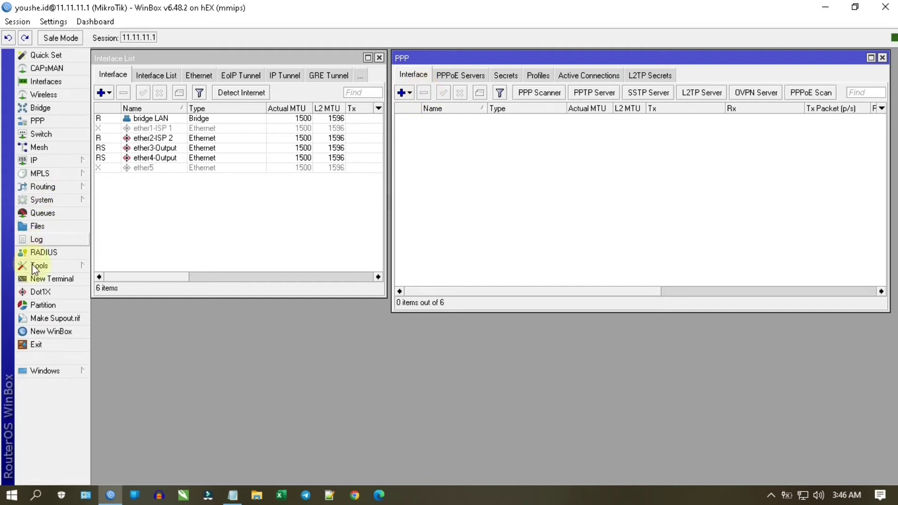
- Open a New Terminal on the router and move its window up and to the left
left_click(52, 278)
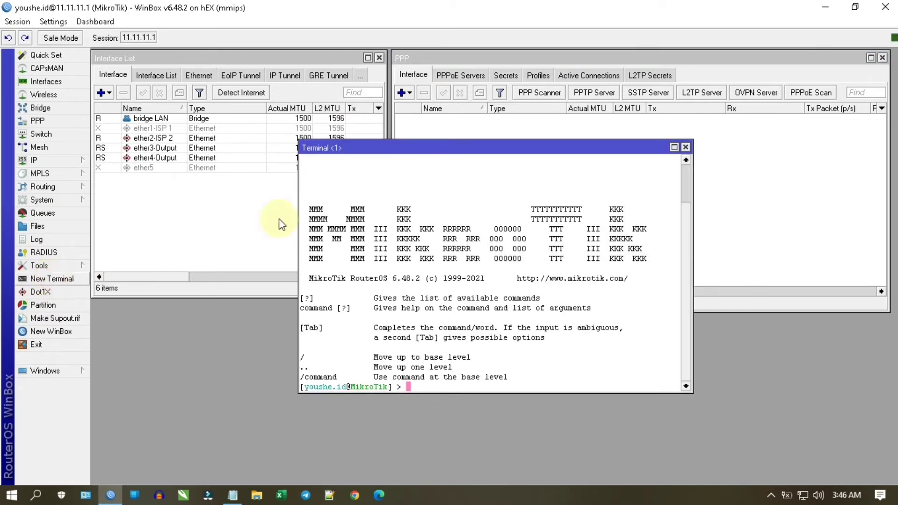
left_click_drag(502, 148, 444, 75)
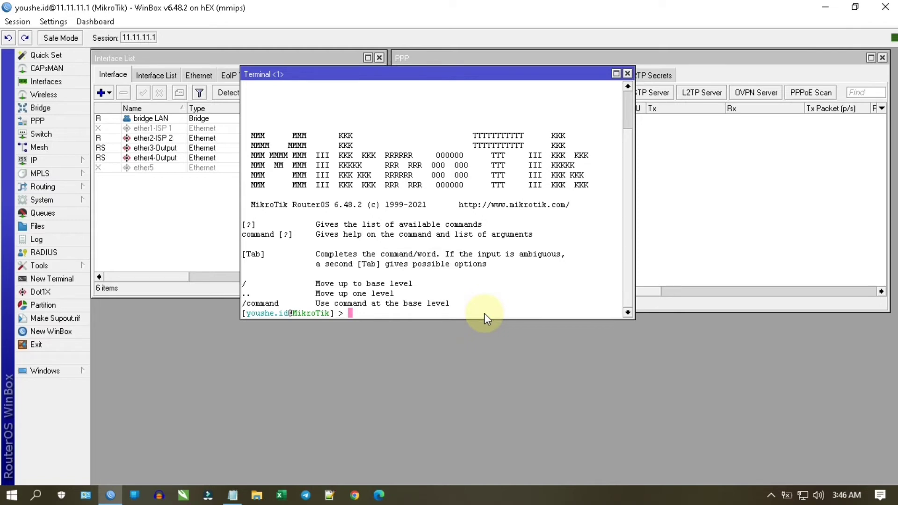
- Enter the 'interface l2tp-client' command path in the terminal using Tab completion
type("inte")
key("Tab")
type("l2")
key("Tab")
type("cl")
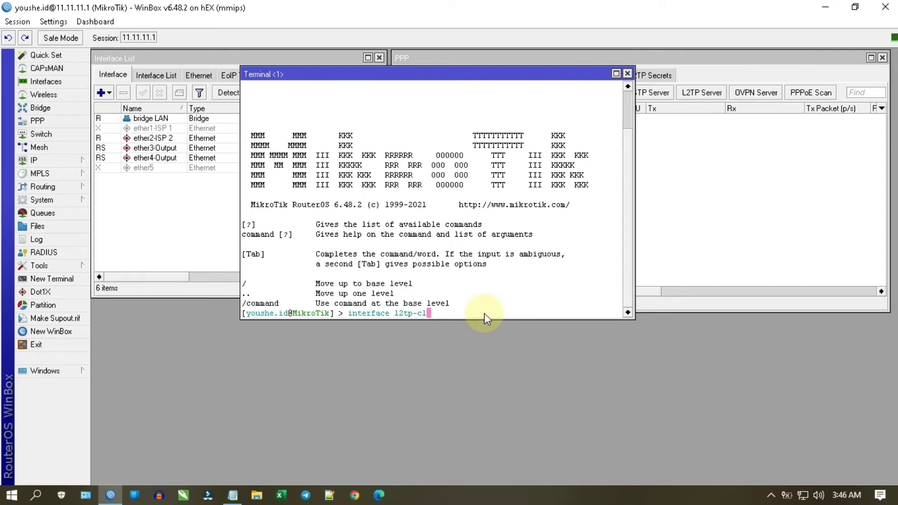
key("Tab")
- Continue with 'add connect-to=vpn-youshe.id name=Remote-Mikrotik comment=', fixing the name typo
type("add con")
key("Tab")
type("vp")
type("n")
type("-")
type("yous")
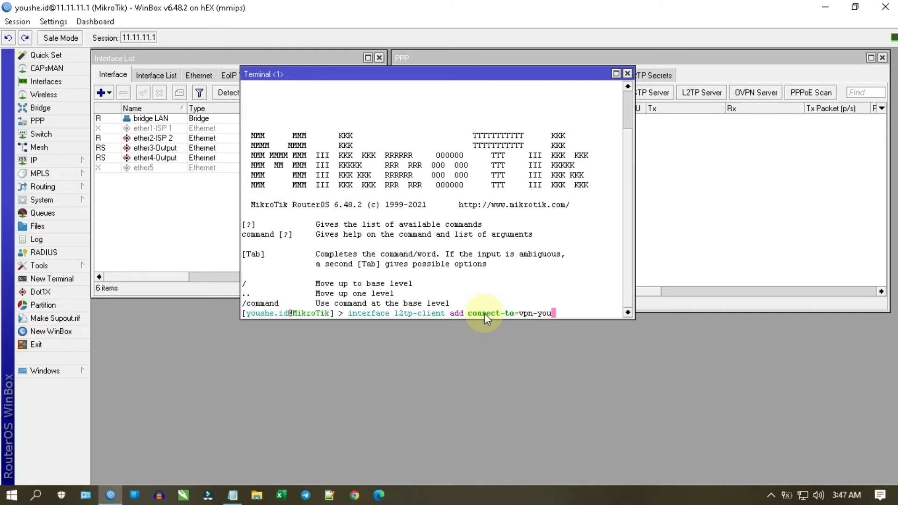
type("he.id name=Remot")
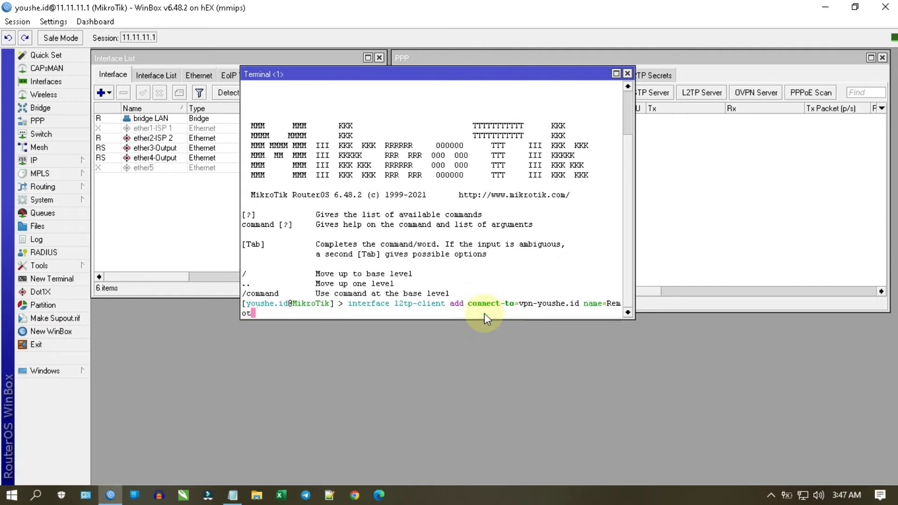
type("e-Mikrotk")
key("BackSpace")
type("ik")
type("com")
key("Tab")
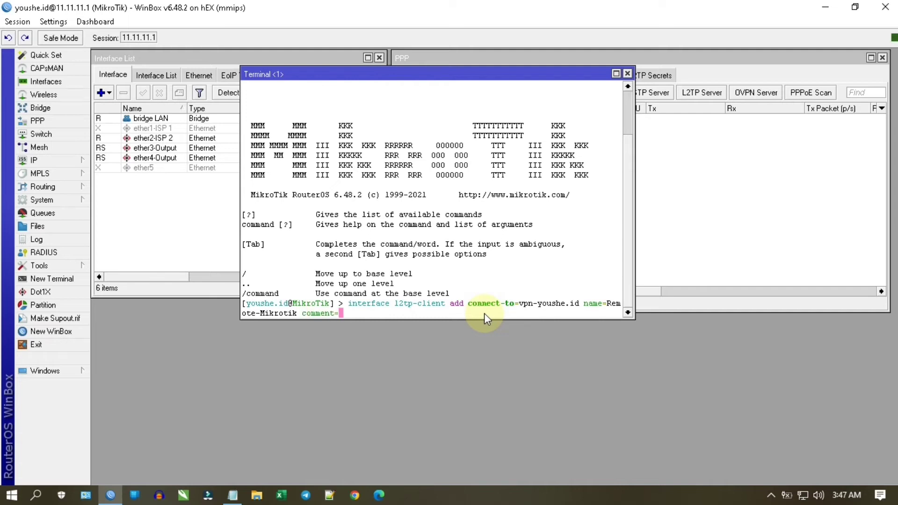
- Add comment=VPN-Remote plus the VPN user name and password to the command
type("VPN")
key("BackSpace")
type("-Remote use")
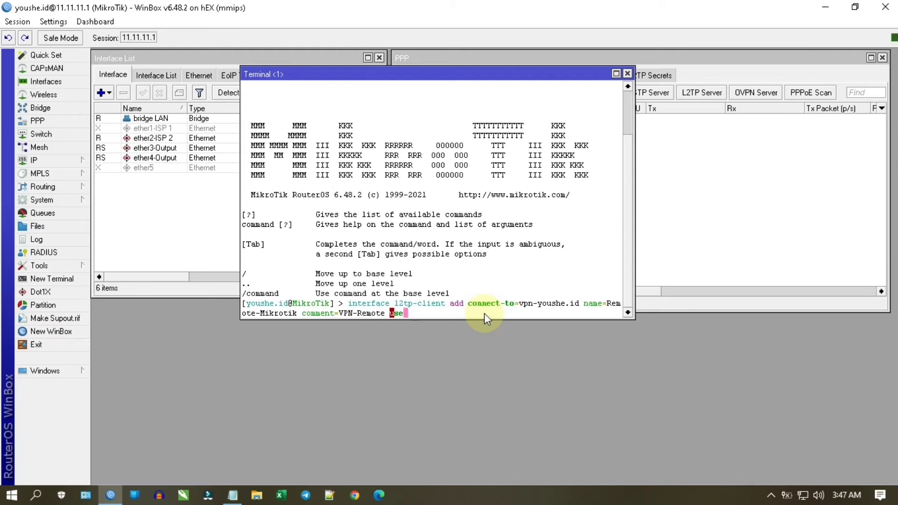
type("=youshe.id pas")
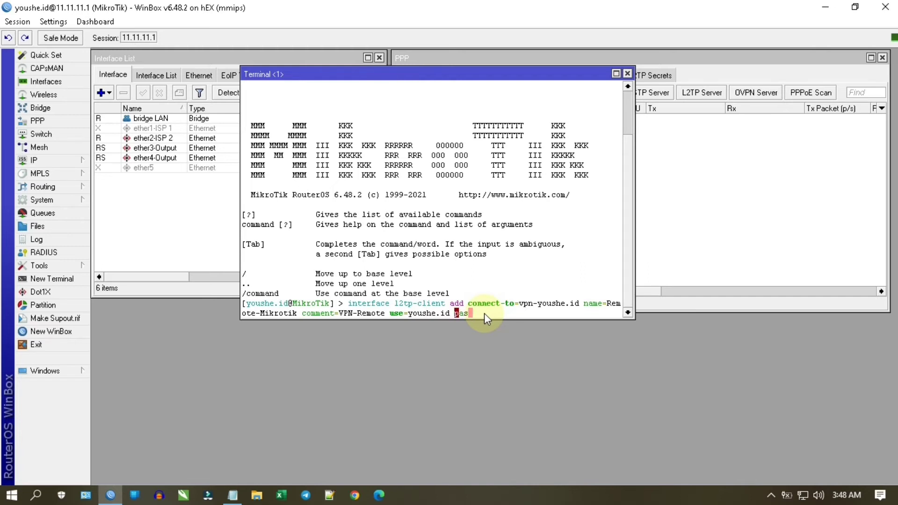
key("Tab")
type("12345678")
- Append disabled=no and move the terminal lower so both lists are visible
type("d")
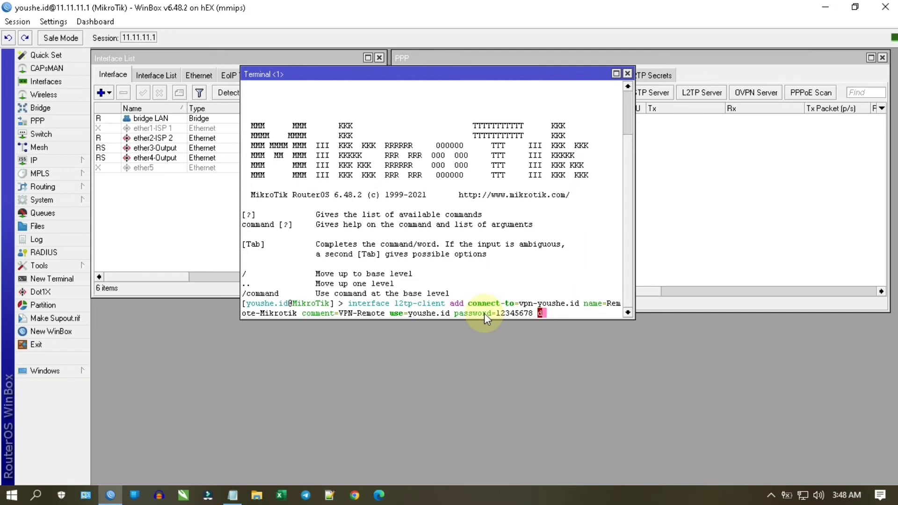
type("isa")
key("Tab")
type("no")
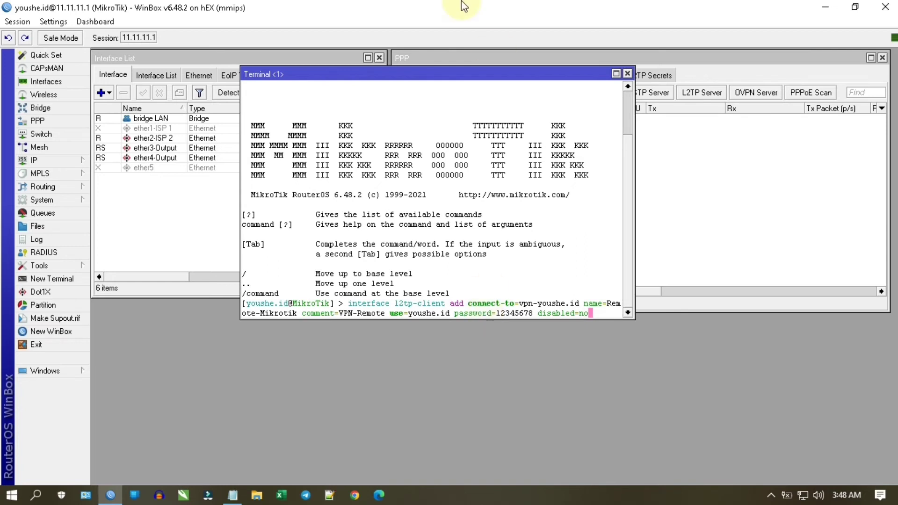
left_click_drag(485, 75, 453, 191)
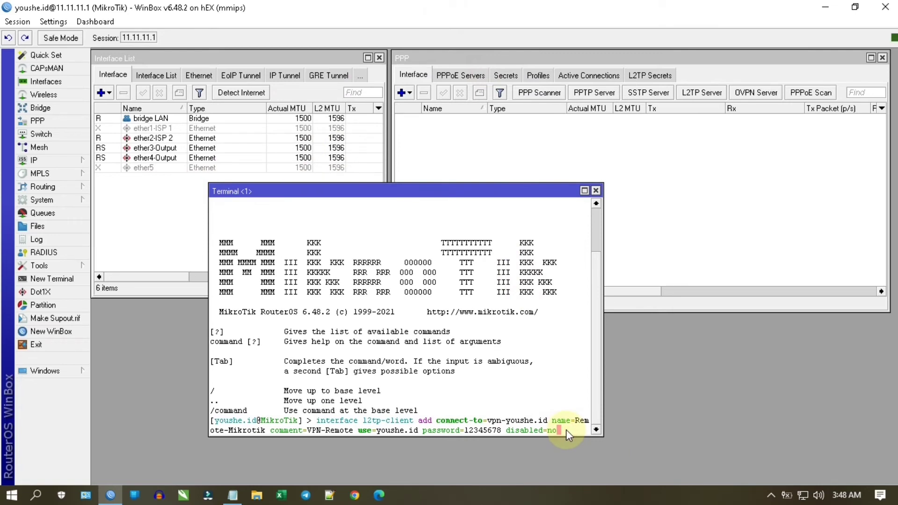
- Run the command to create Remote-Mikrotik, then highlight parts of the executed line to review it
key("Return")
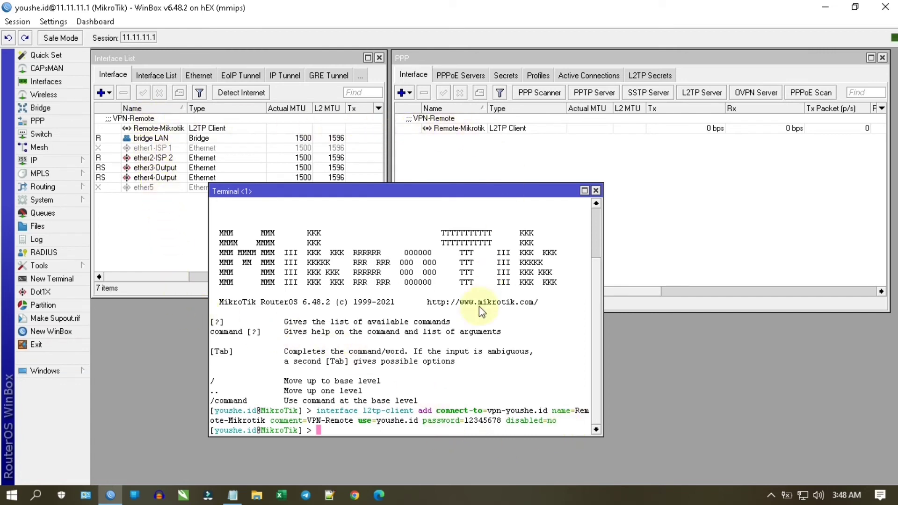
left_click_drag(317, 411, 564, 428)
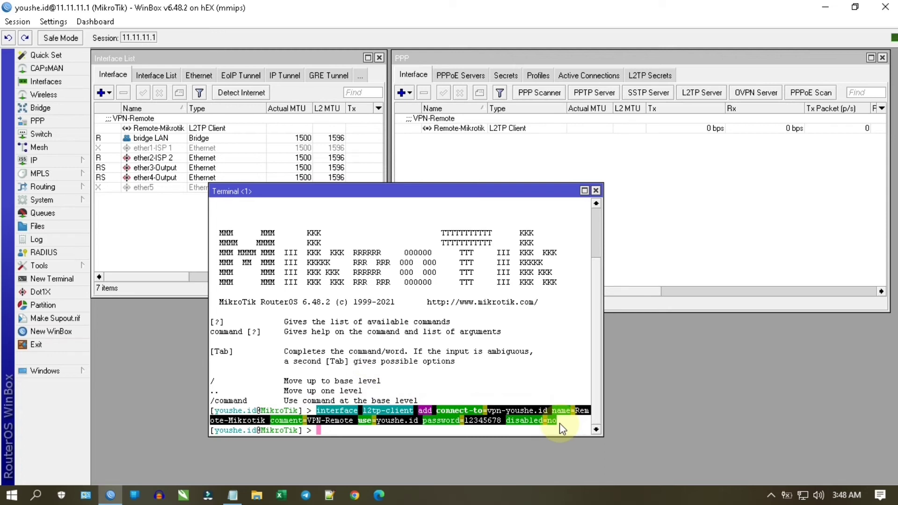
left_click(526, 419)
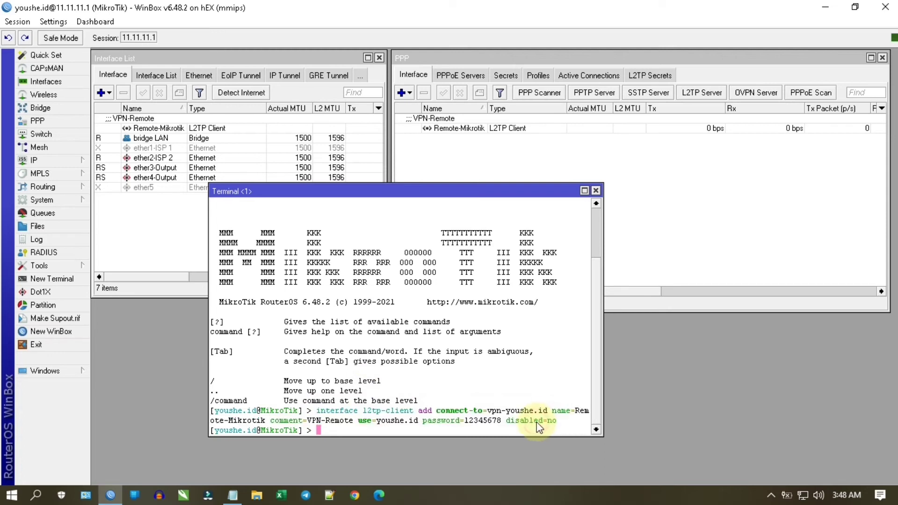
left_click_drag(489, 415, 547, 414)
left_click(491, 414)
double_click(374, 422)
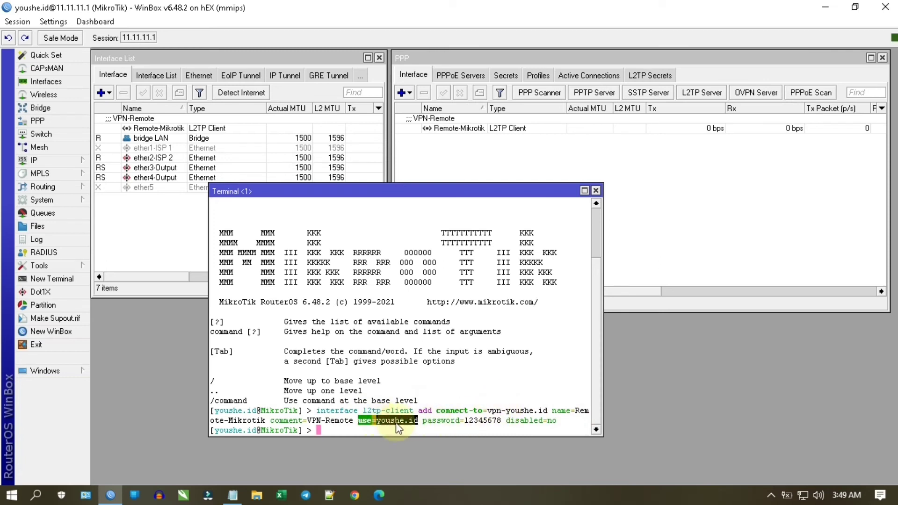
left_click(480, 422)
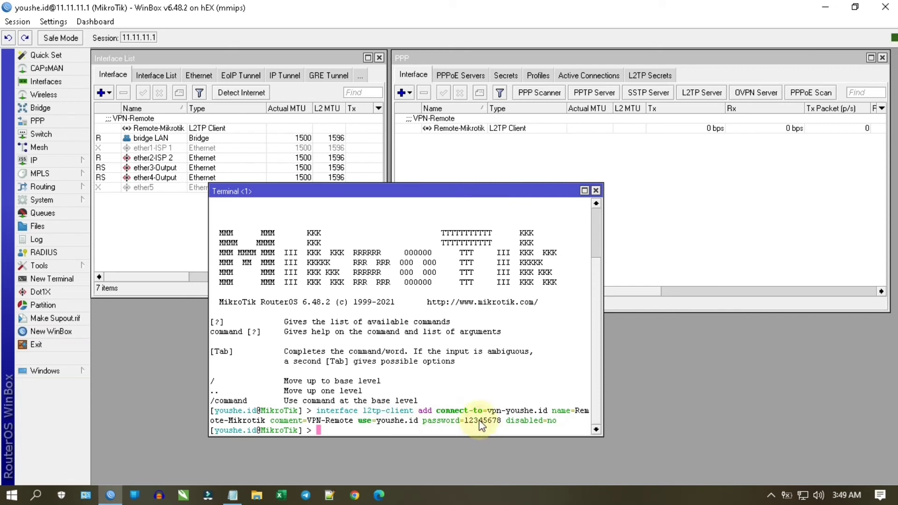
left_click(478, 128)
double_click(478, 128)
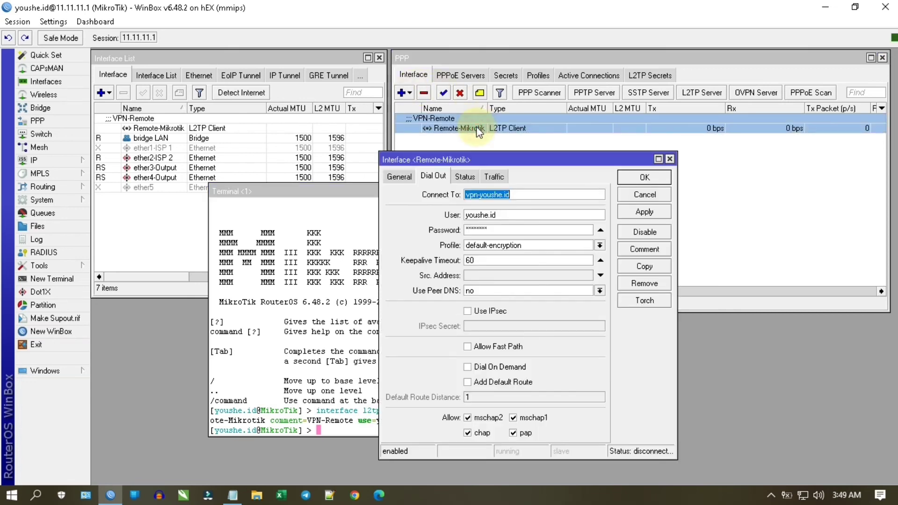
left_click(413, 178)
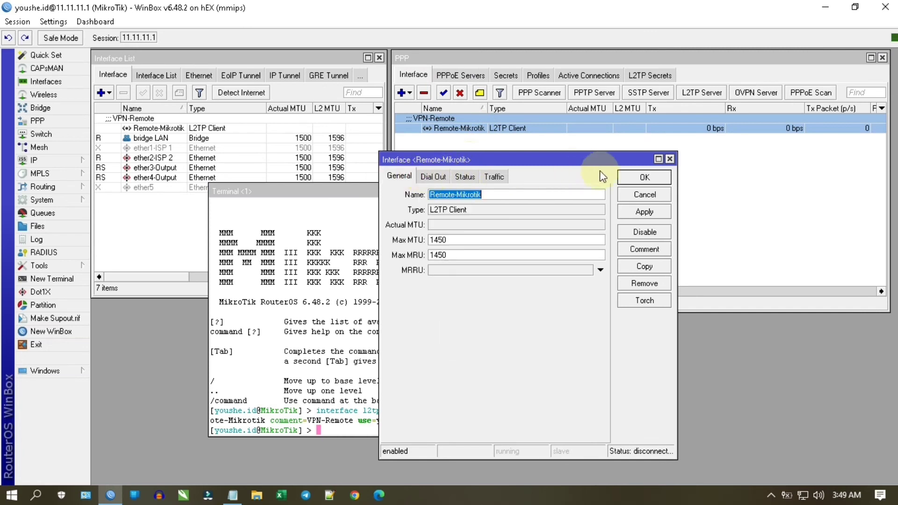
left_click(671, 160)
left_click(526, 394)
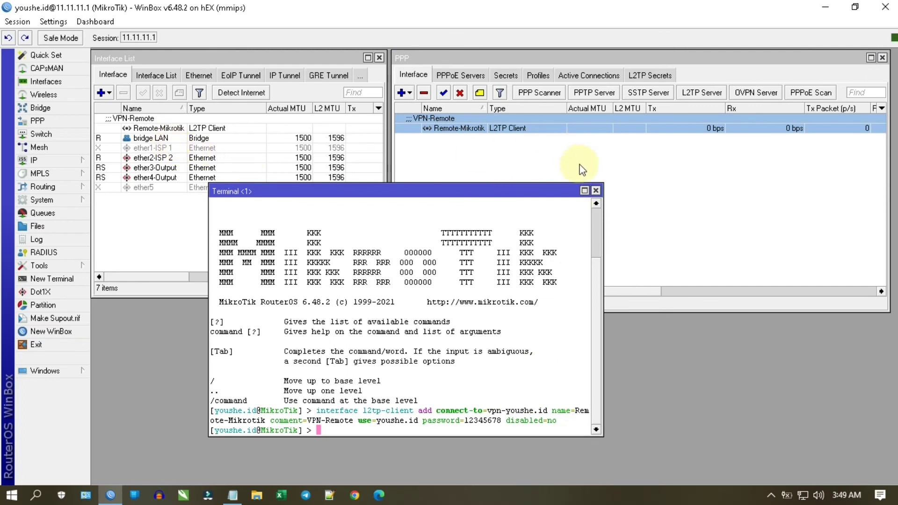
- Close the Terminal window and disconnect the WinBox session from the router
left_click(596, 191)
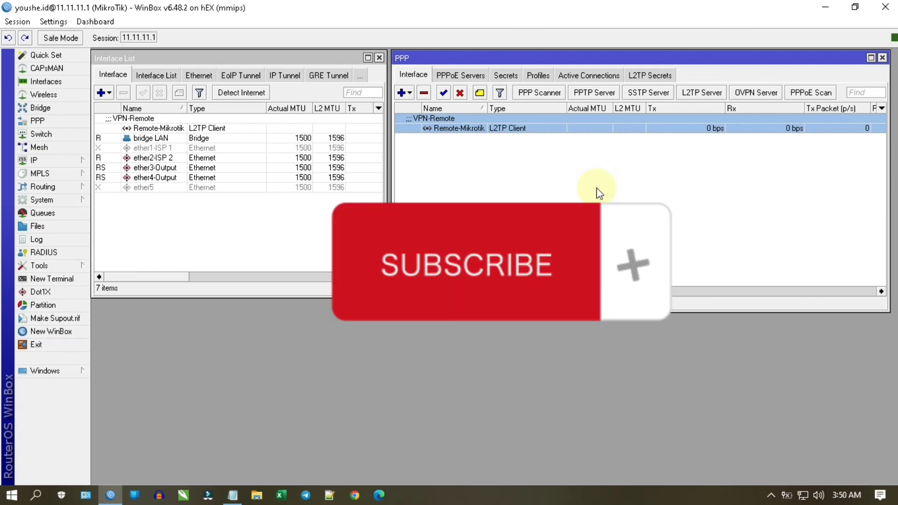
left_click(12, 27)
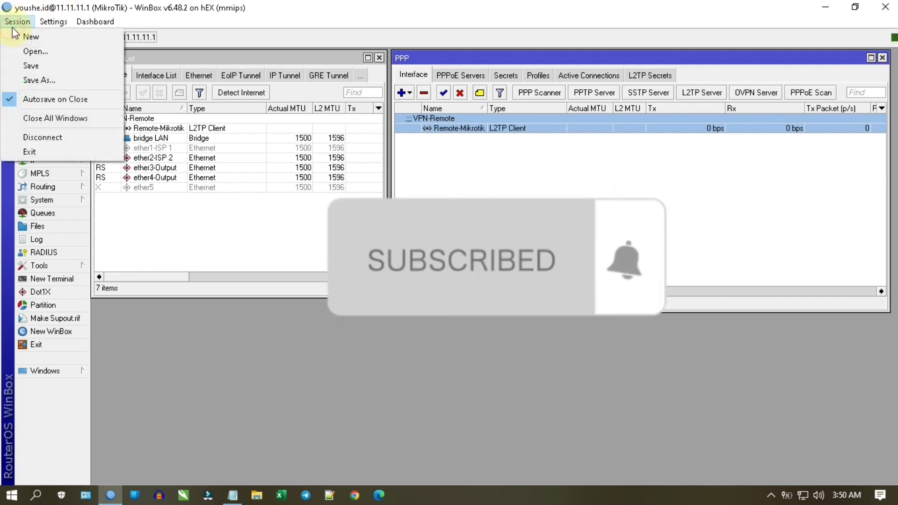
left_click(41, 142)
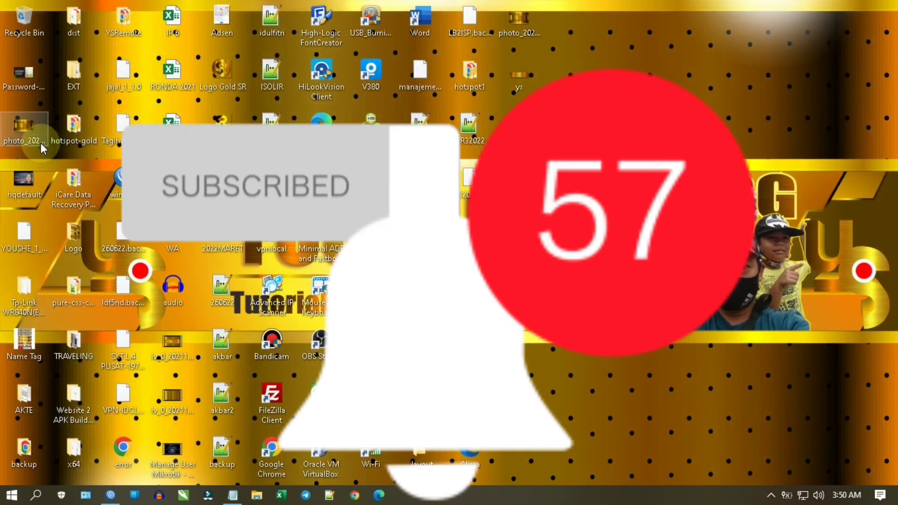